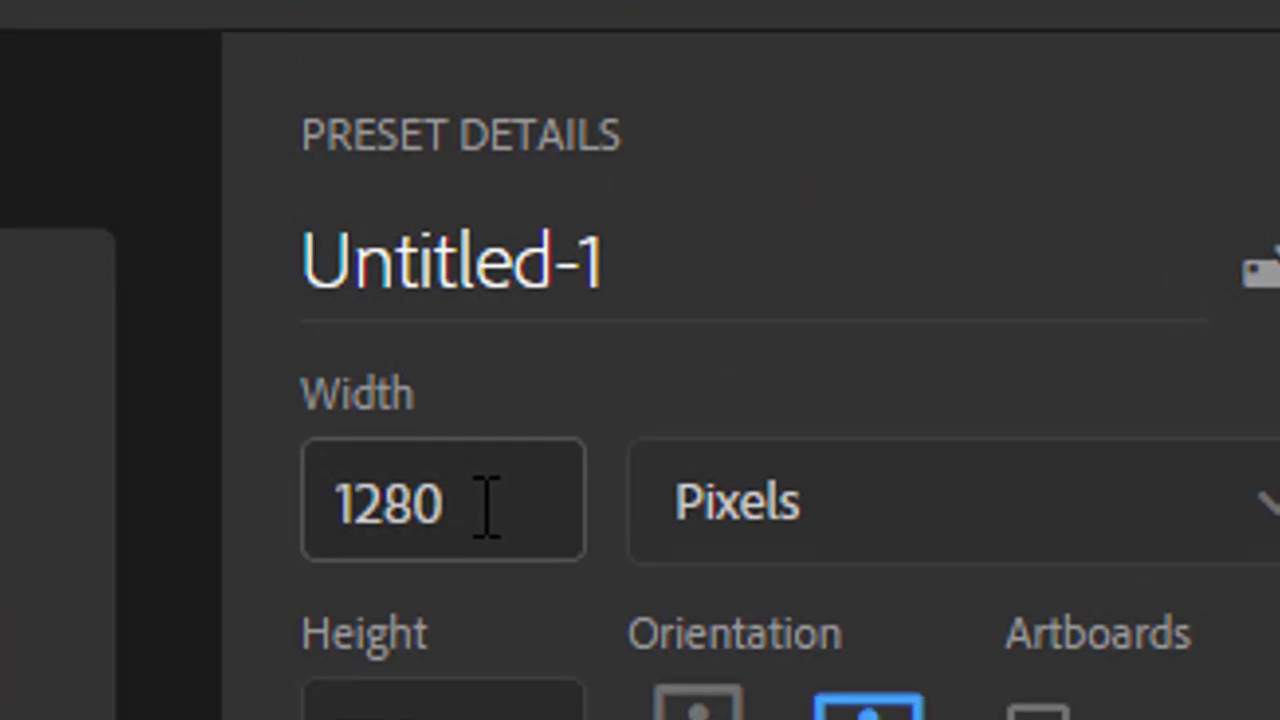
- Check the new document's 1280 width and 720 height values
left_click_drag(487, 505, 319, 502)
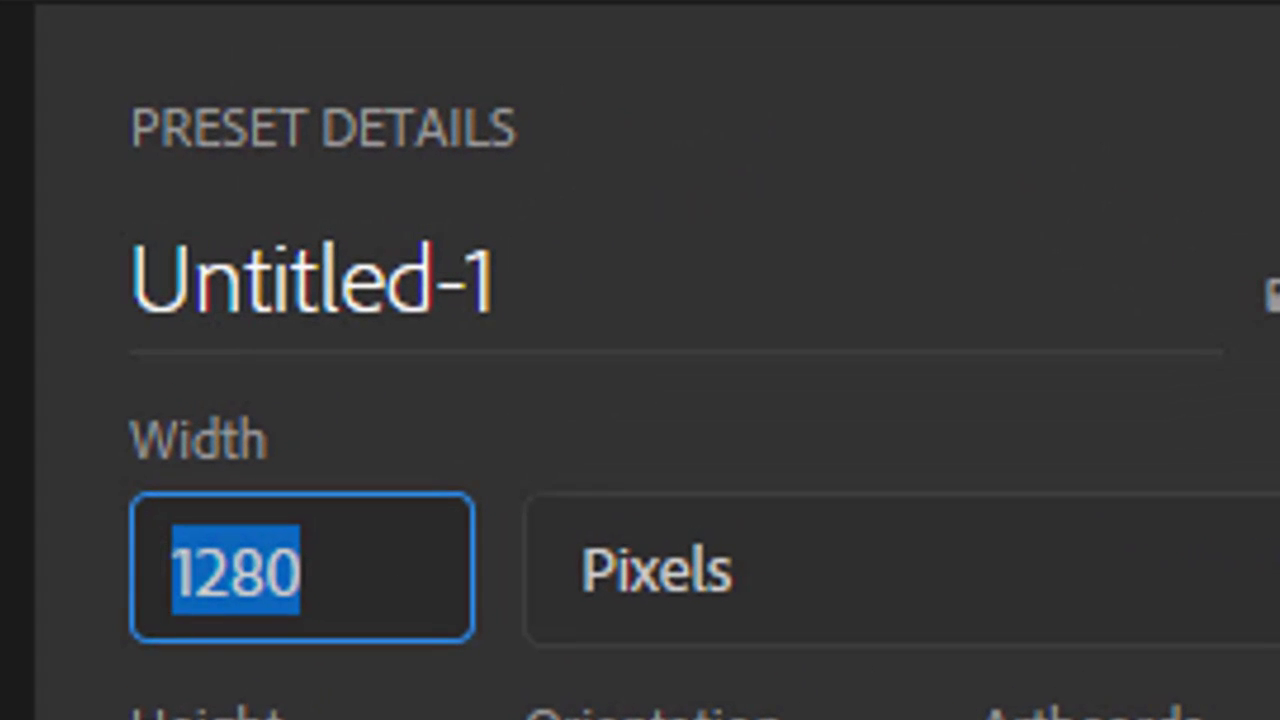
double_click(357, 571)
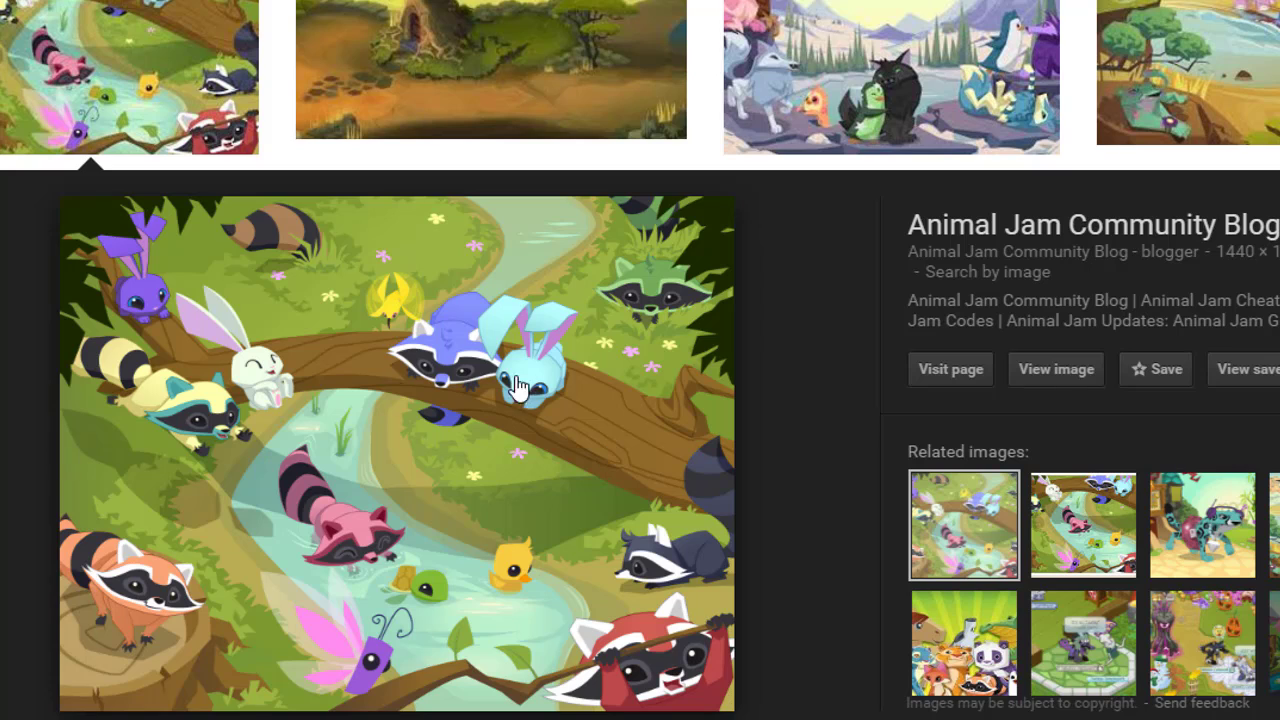
- Copy the Animal Jam forest preview image from the Google Images result
right_click(340, 390)
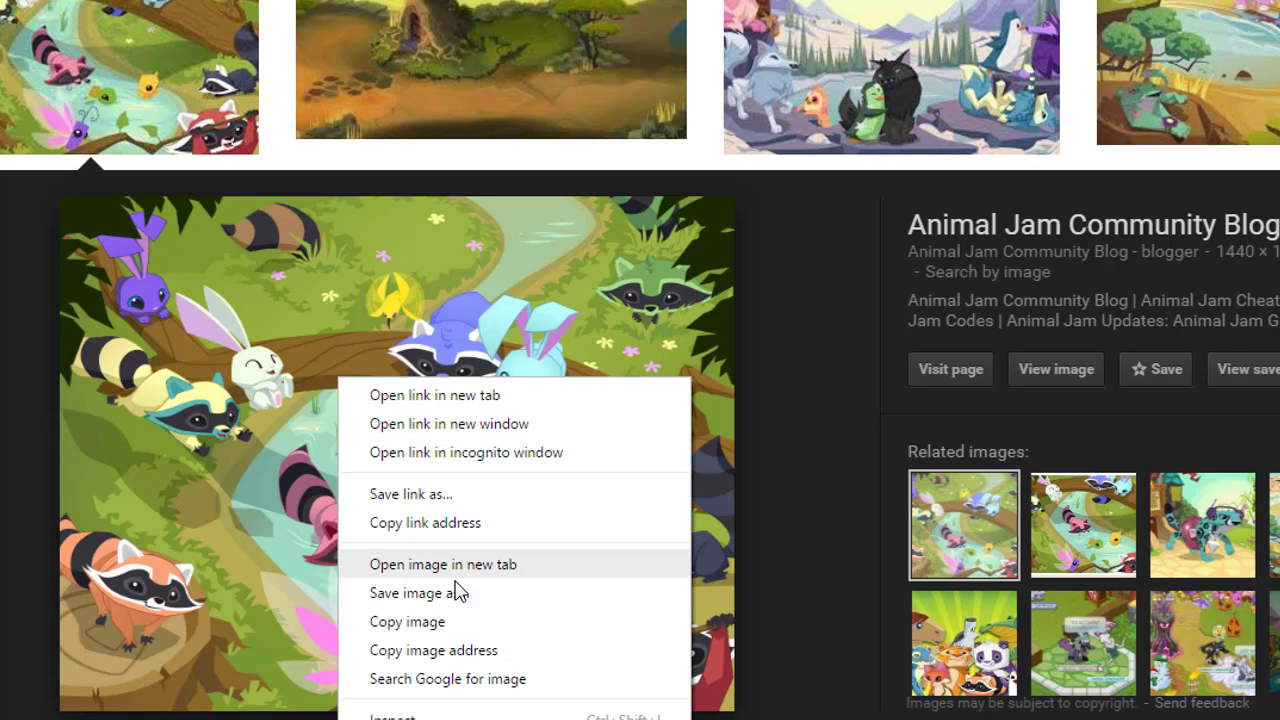
left_click(396, 622)
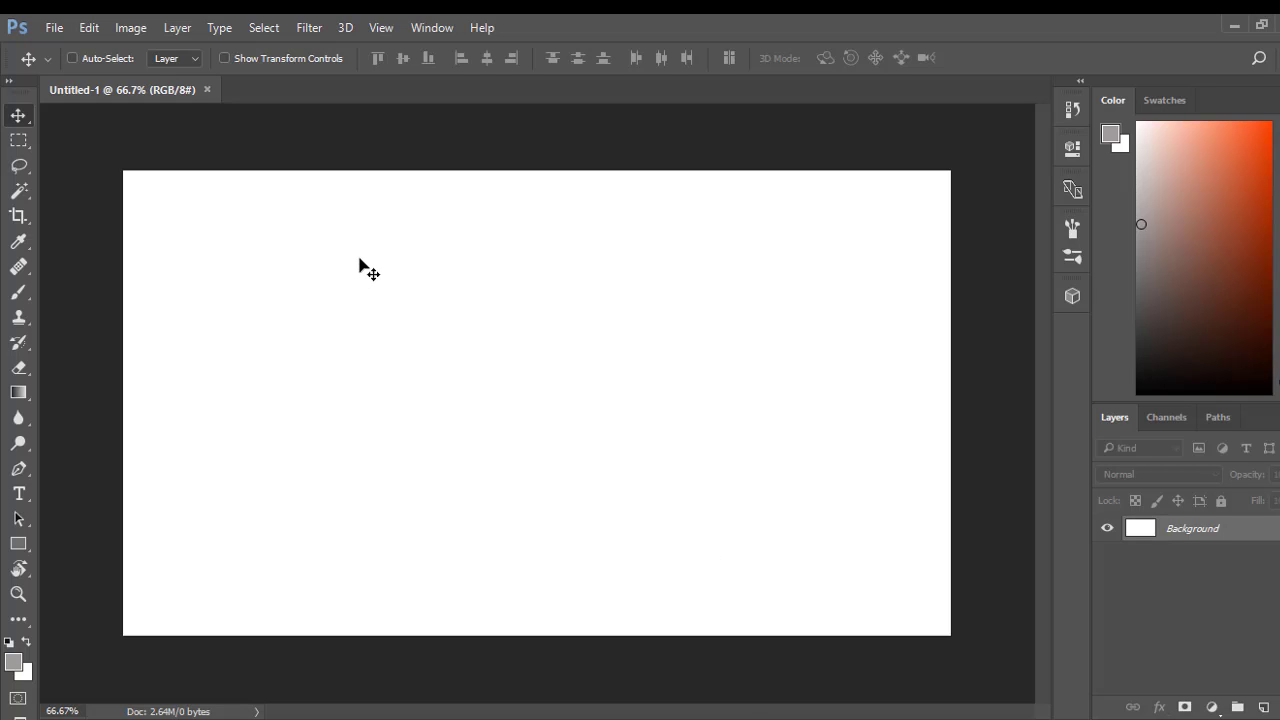
- Paste the Animal Jam picture as Layer 1, shift it upward, and cancel a trial resize
key("ctrl+v")
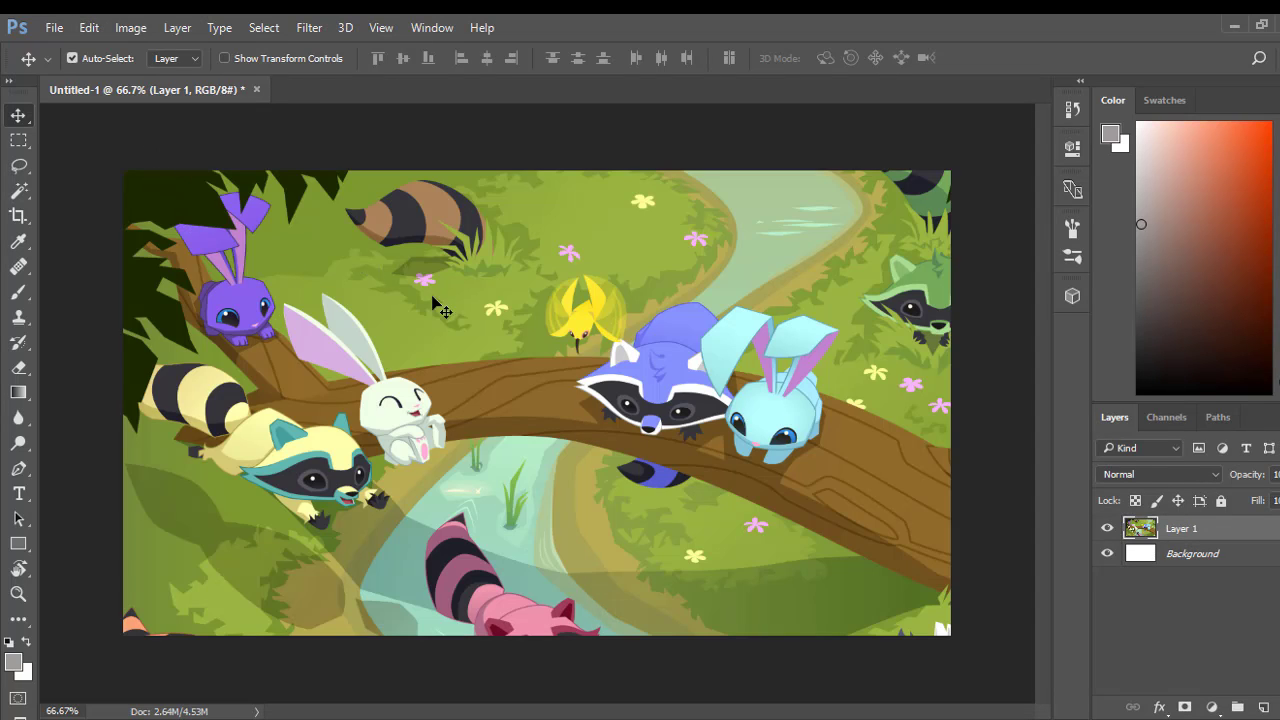
left_click_drag(463, 455, 469, 323)
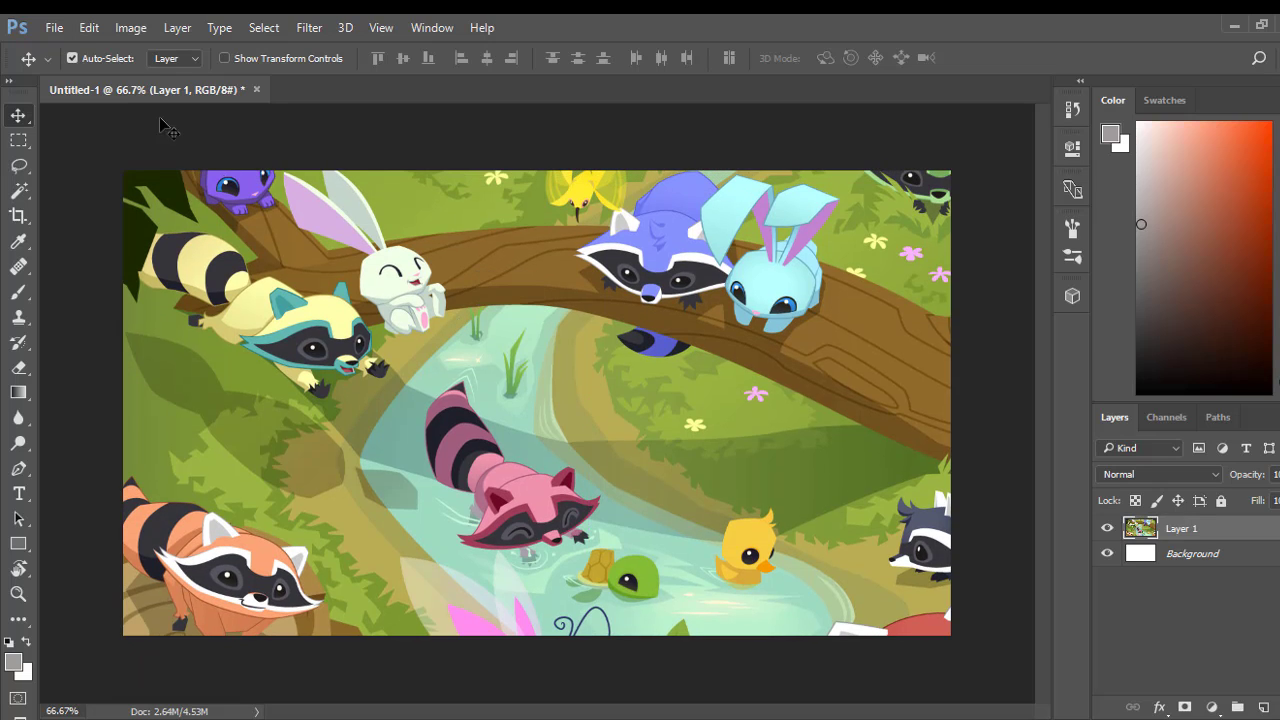
left_click(90, 28)
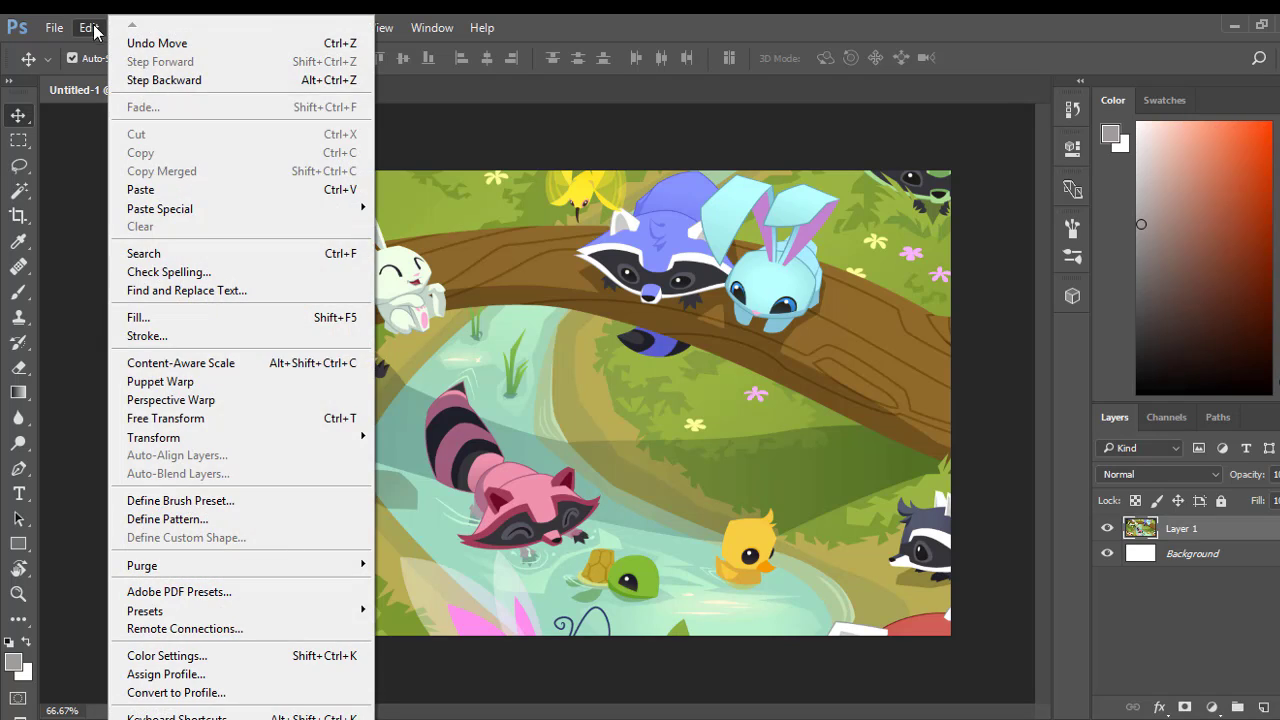
left_click(195, 420)
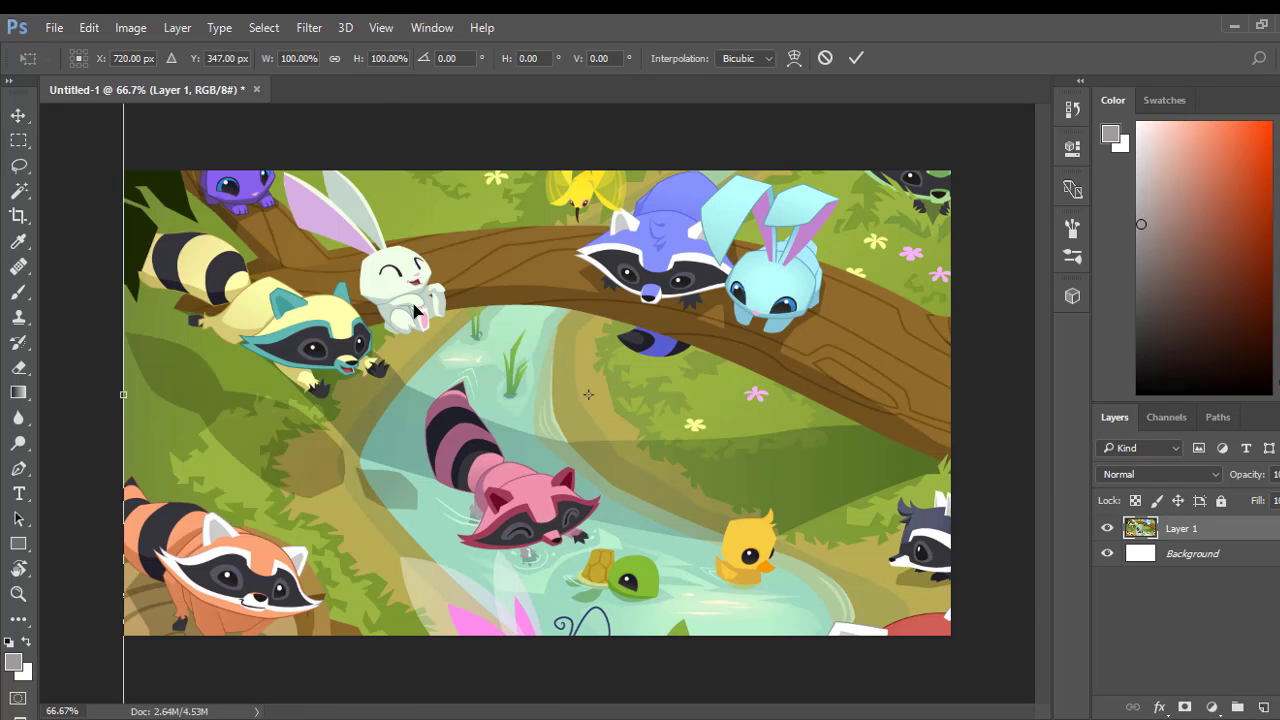
left_click_drag(415, 313, 415, 430)
left_click_drag(123, 157, 458, 246)
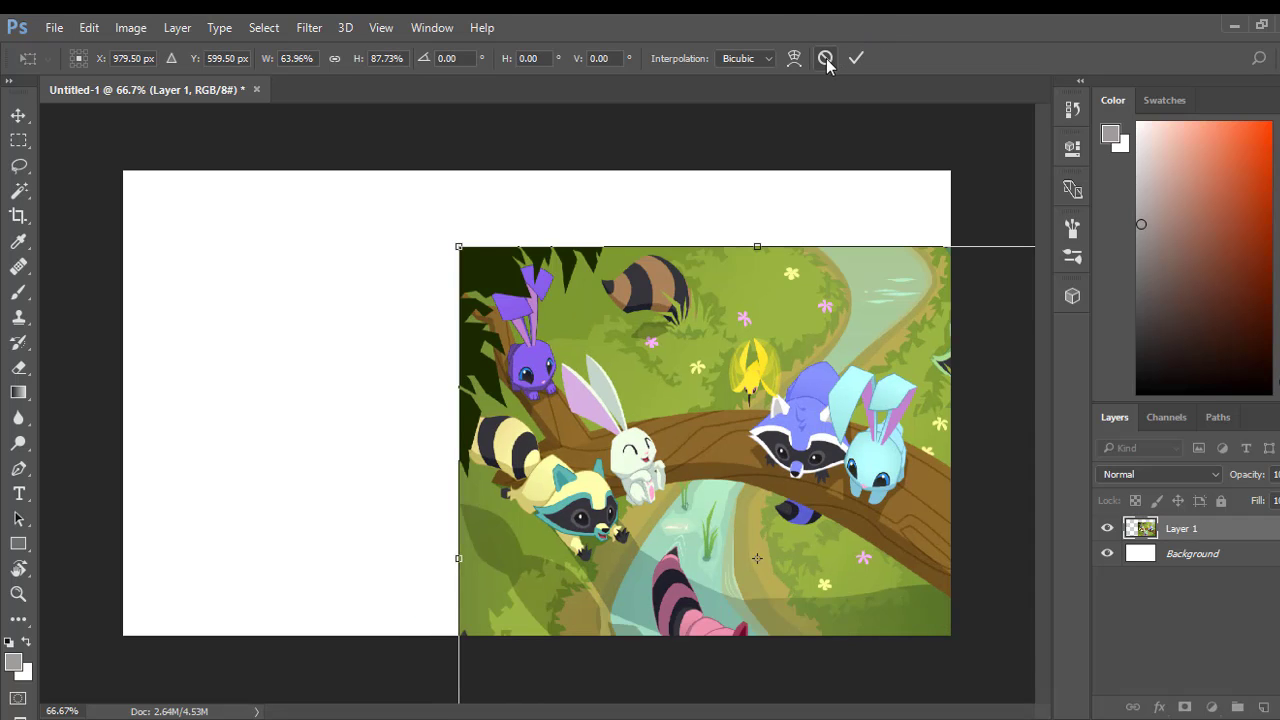
left_click(825, 57)
- Retry Free Transform to move and shrink the picture, then cancel to keep it full size
left_click(89, 29)
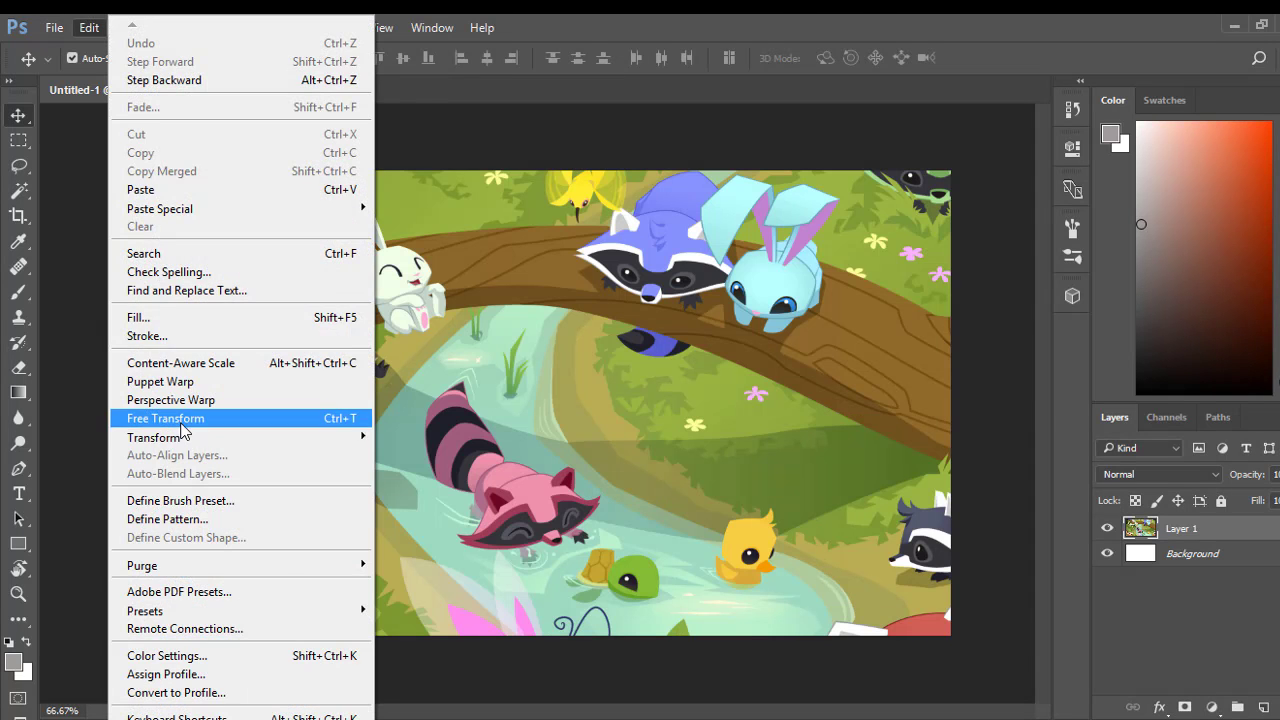
left_click(165, 418)
left_click_drag(428, 262, 446, 397)
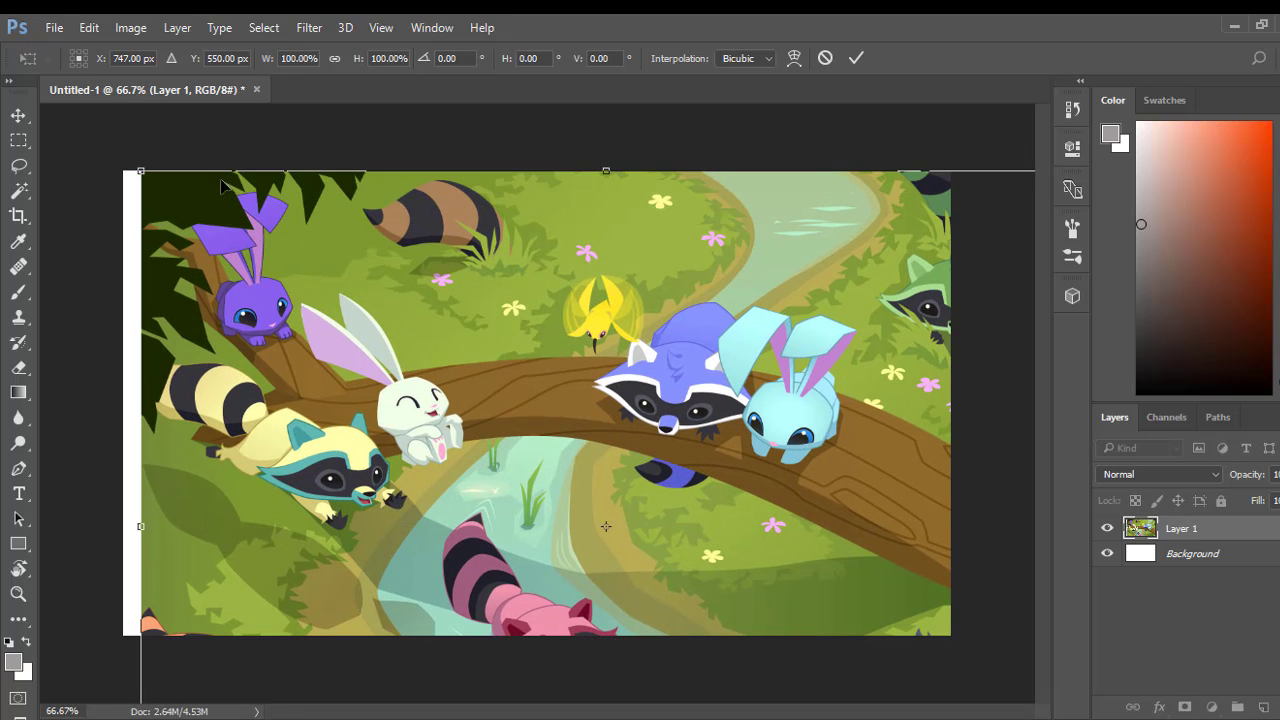
left_click_drag(140, 172, 688, 370)
left_click_drag(480, 276, 449, 278)
left_click(825, 59)
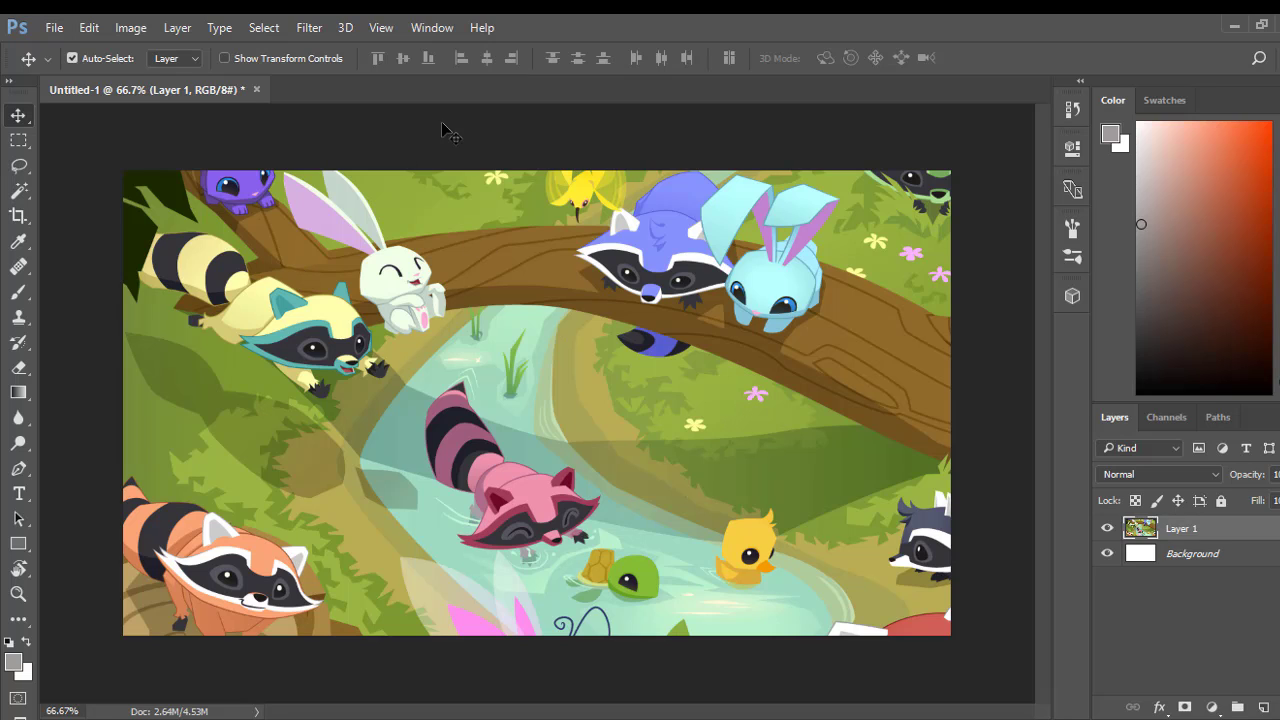
- Apply a 5.4-pixel Gaussian Blur to the Animal Jam picture on Layer 1
left_click(309, 27)
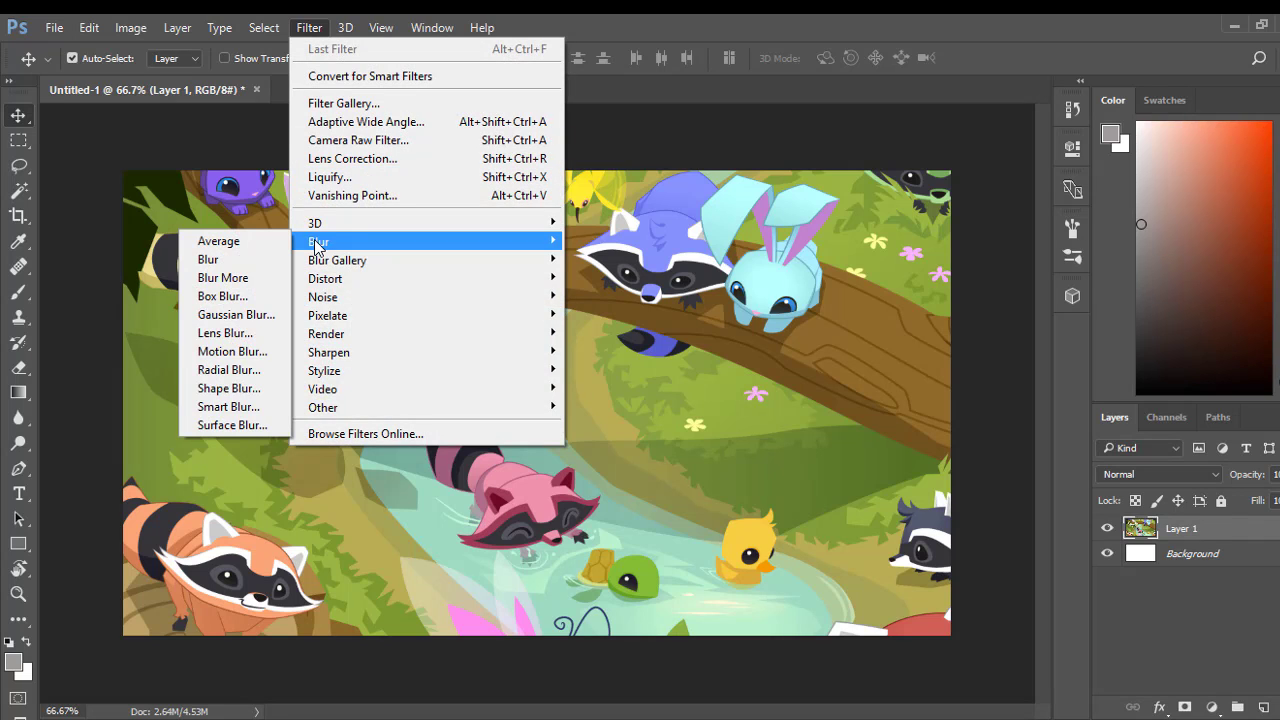
mouse_move(346, 256)
left_click(262, 317)
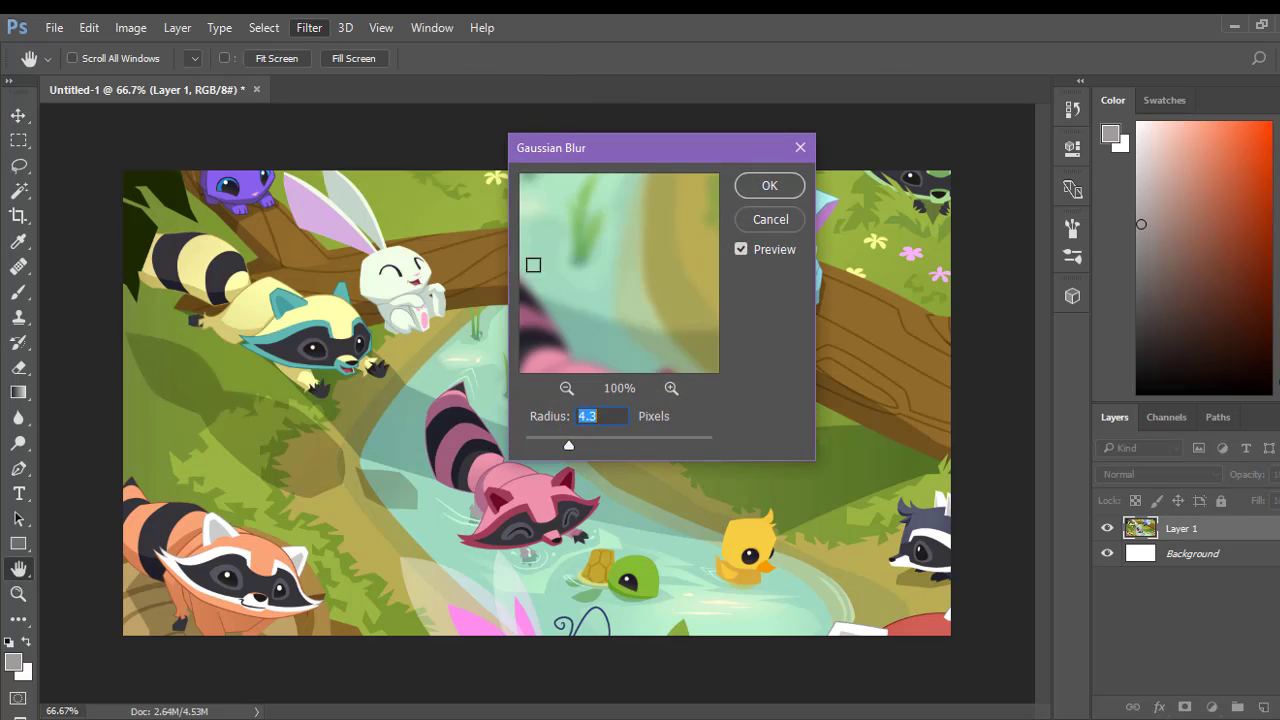
left_click_drag(573, 441, 578, 442)
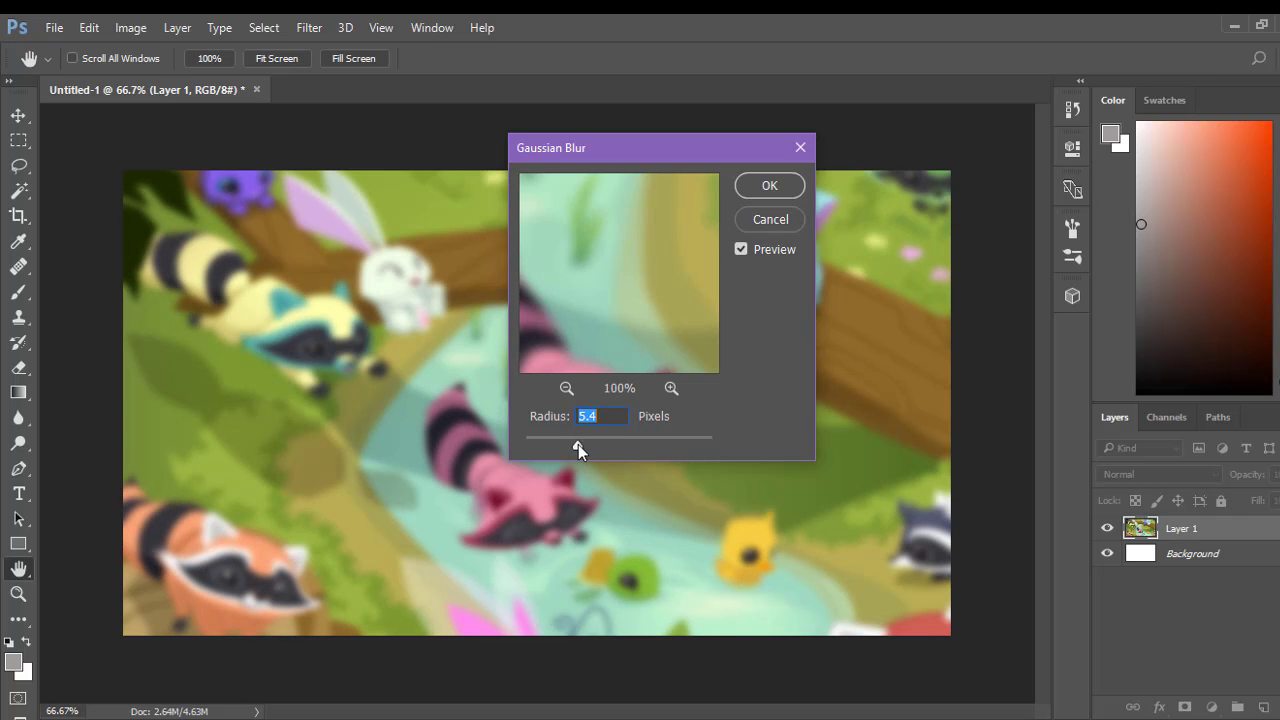
left_click(766, 185)
key("v")
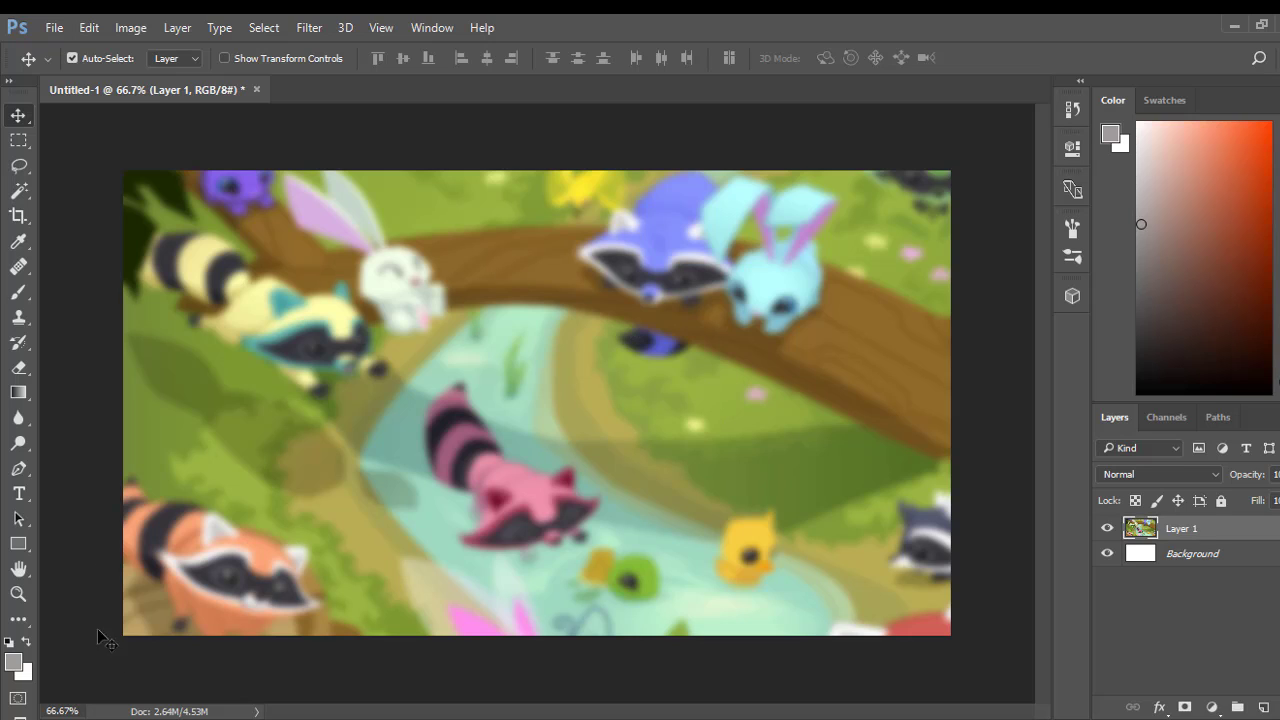
- Start a text line near the canvas centre with white (ffffff) as the text colour
left_click(20, 494)
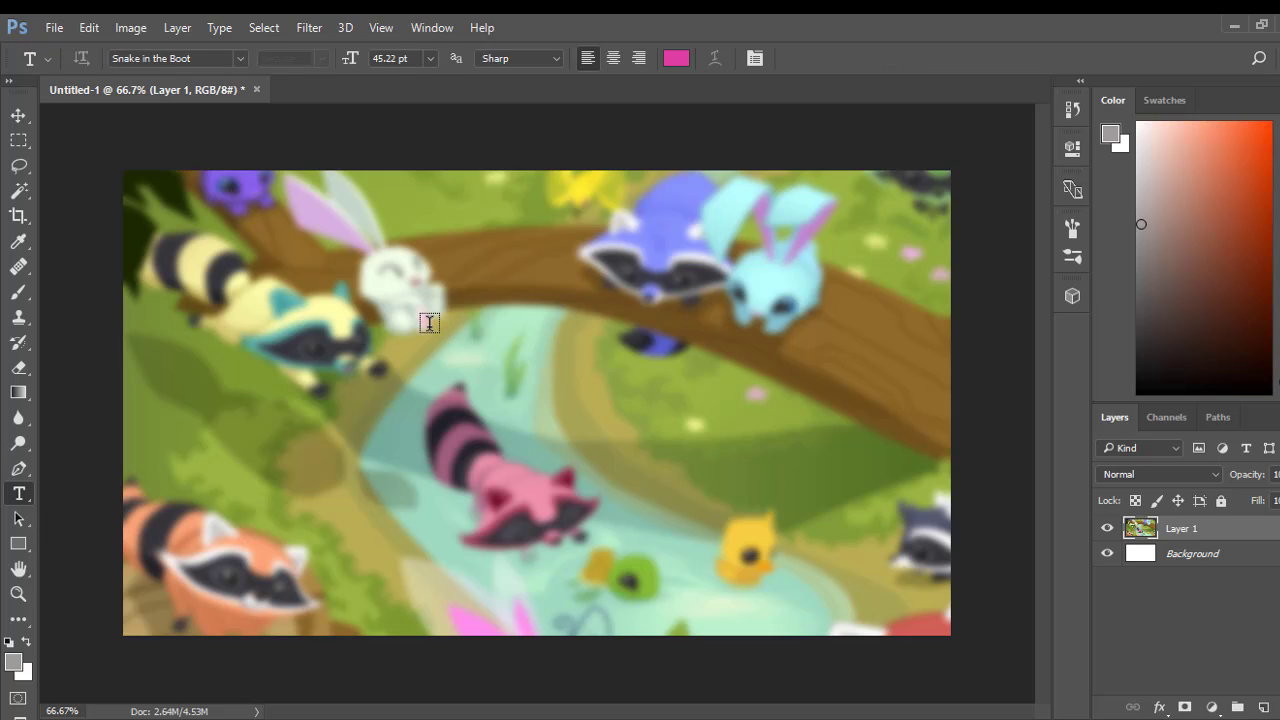
left_click(428, 320)
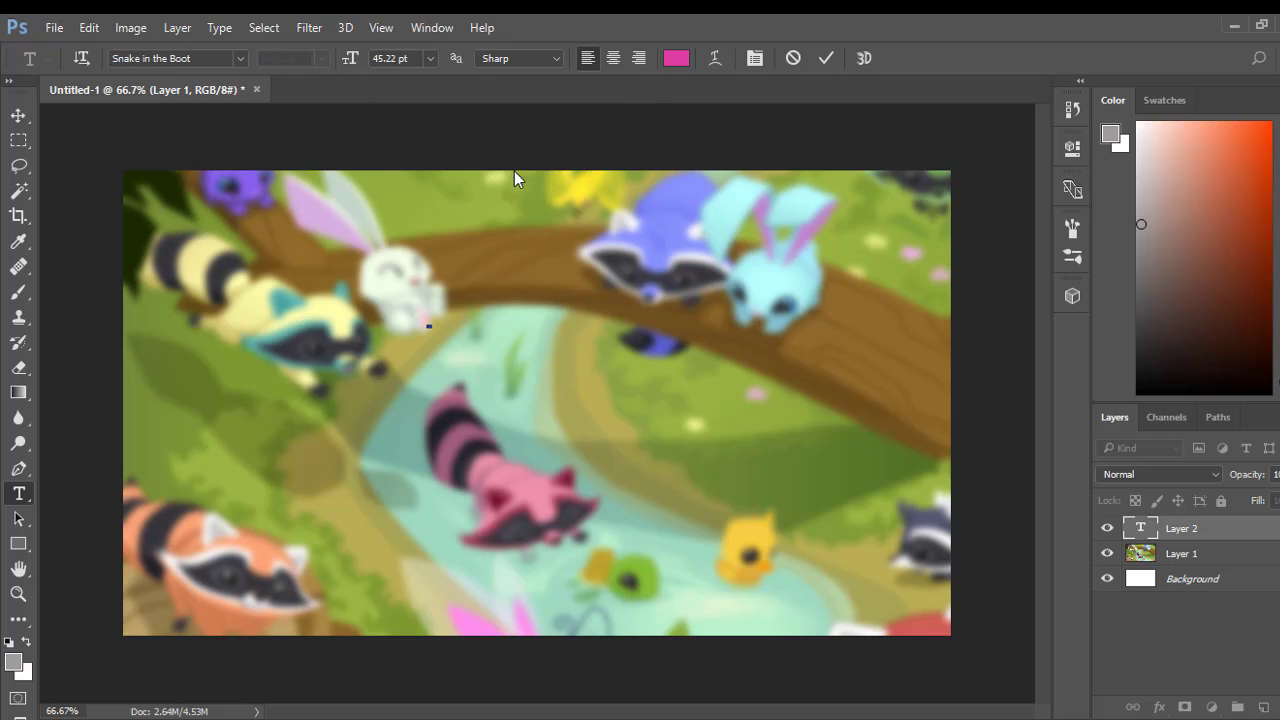
left_click(674, 60)
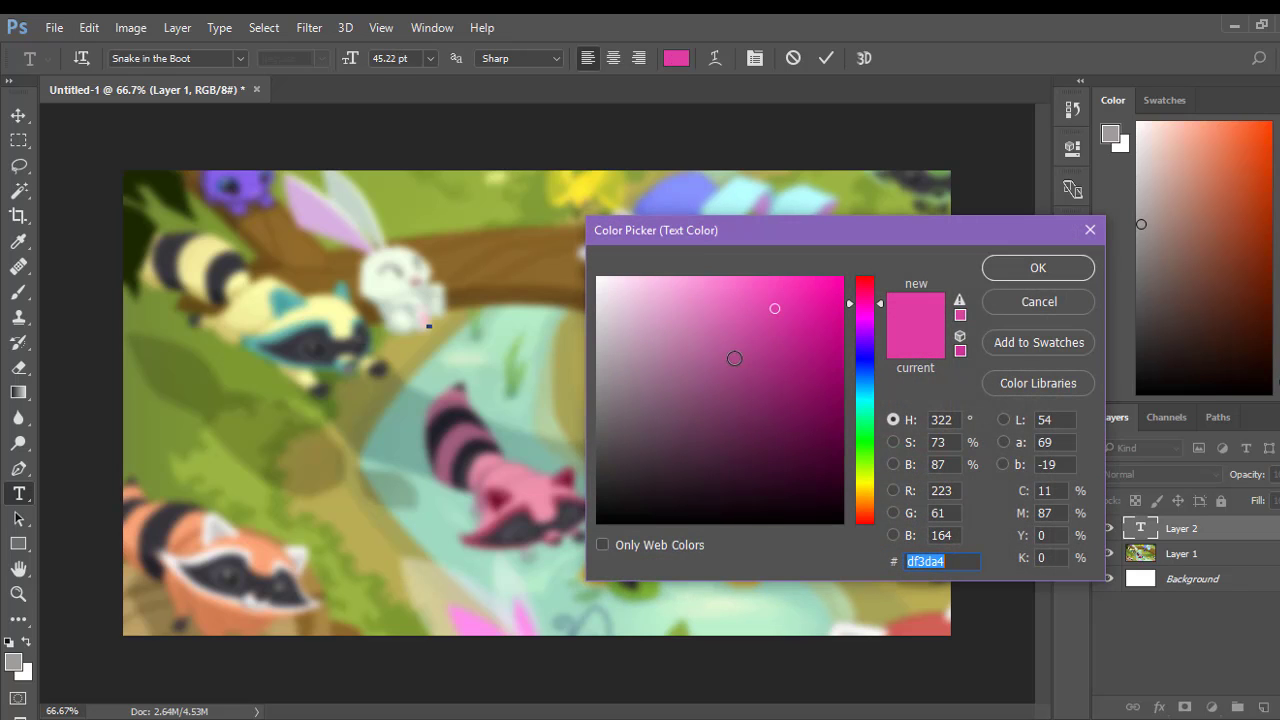
type("ffffff")
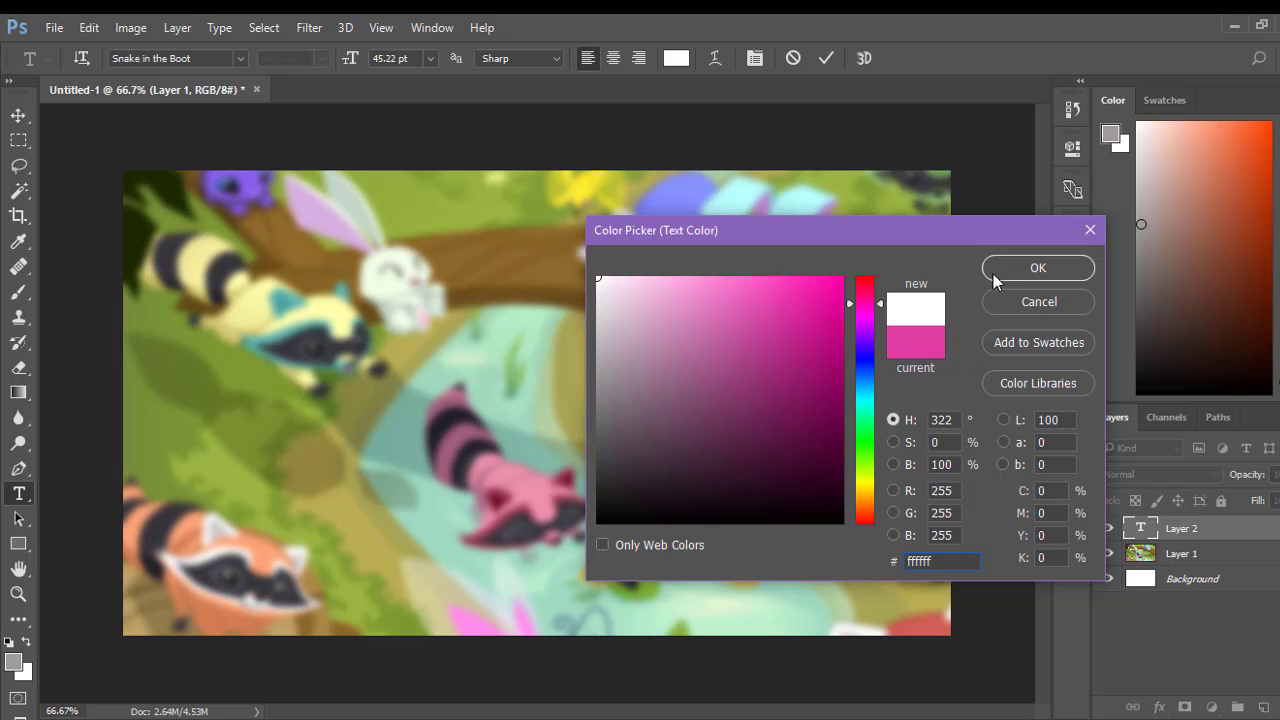
key("Return")
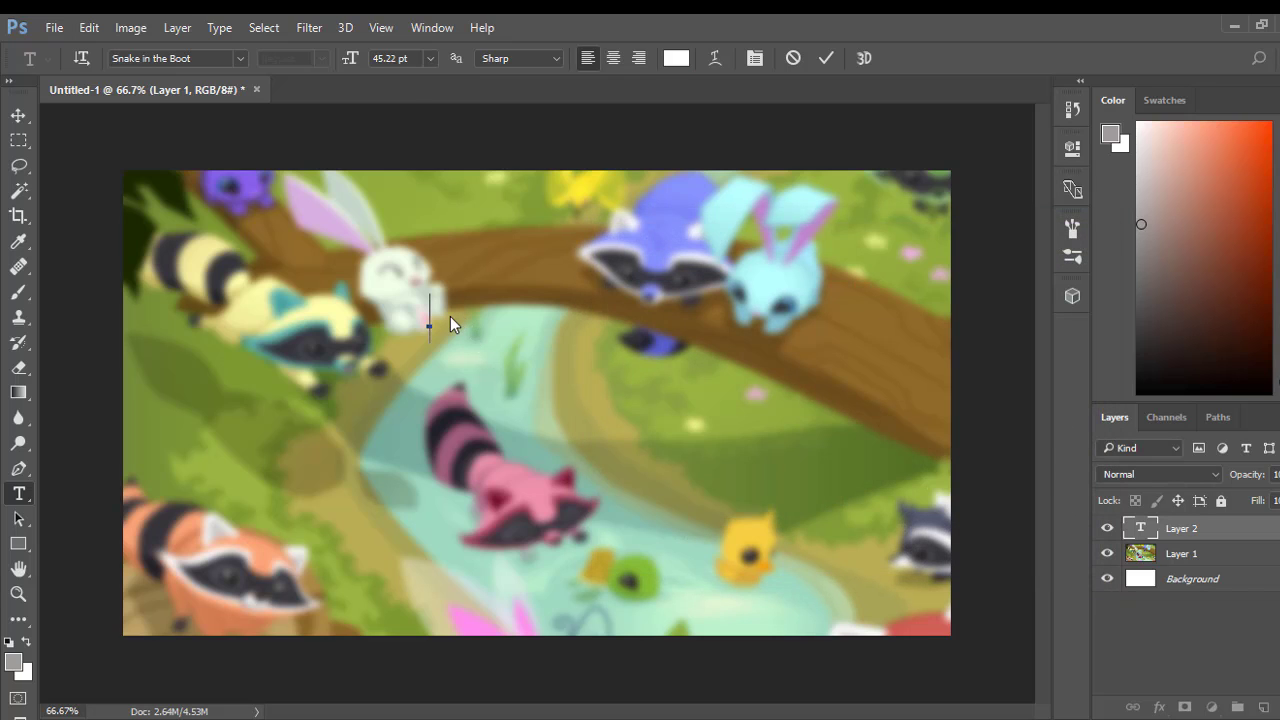
- Type and commit 'THUMBNAIL', then reopen the text colour picker and try dark red
type("THU")
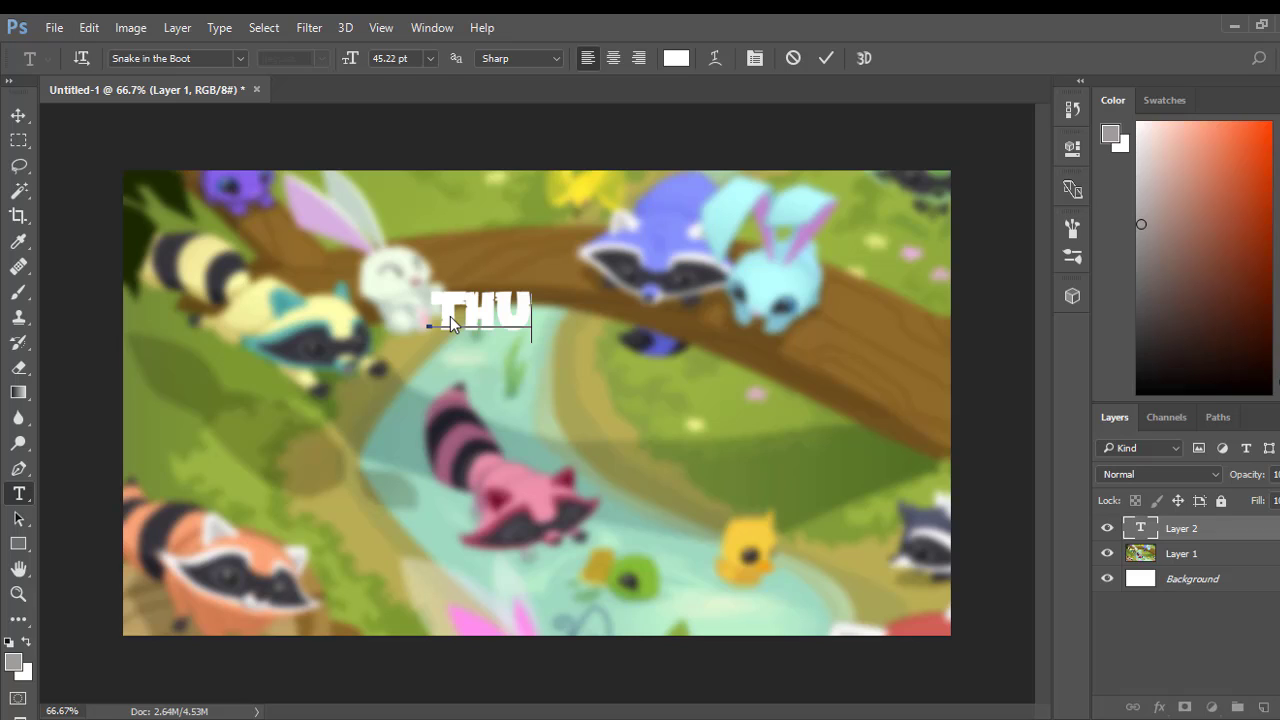
type("MBNAIL TU")
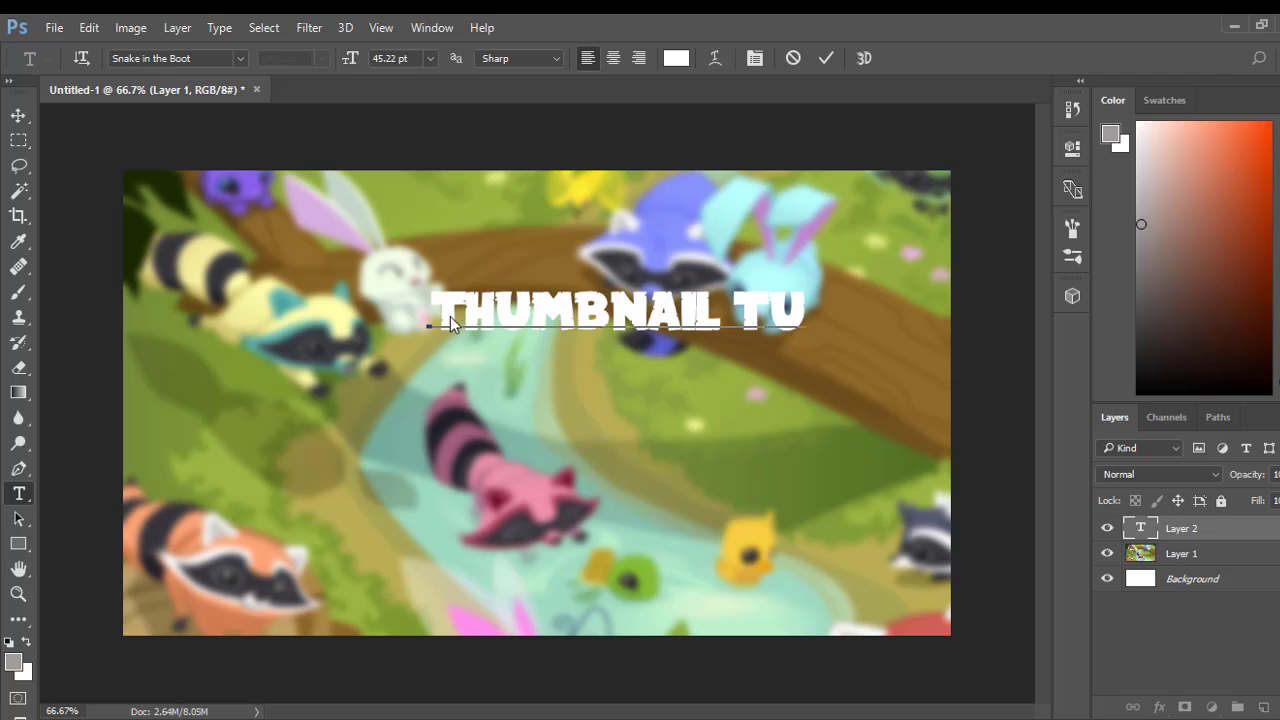
type("T")
key("BackSpace")
key("BackSpace")
key("BackSpace")
key("BackSpace")
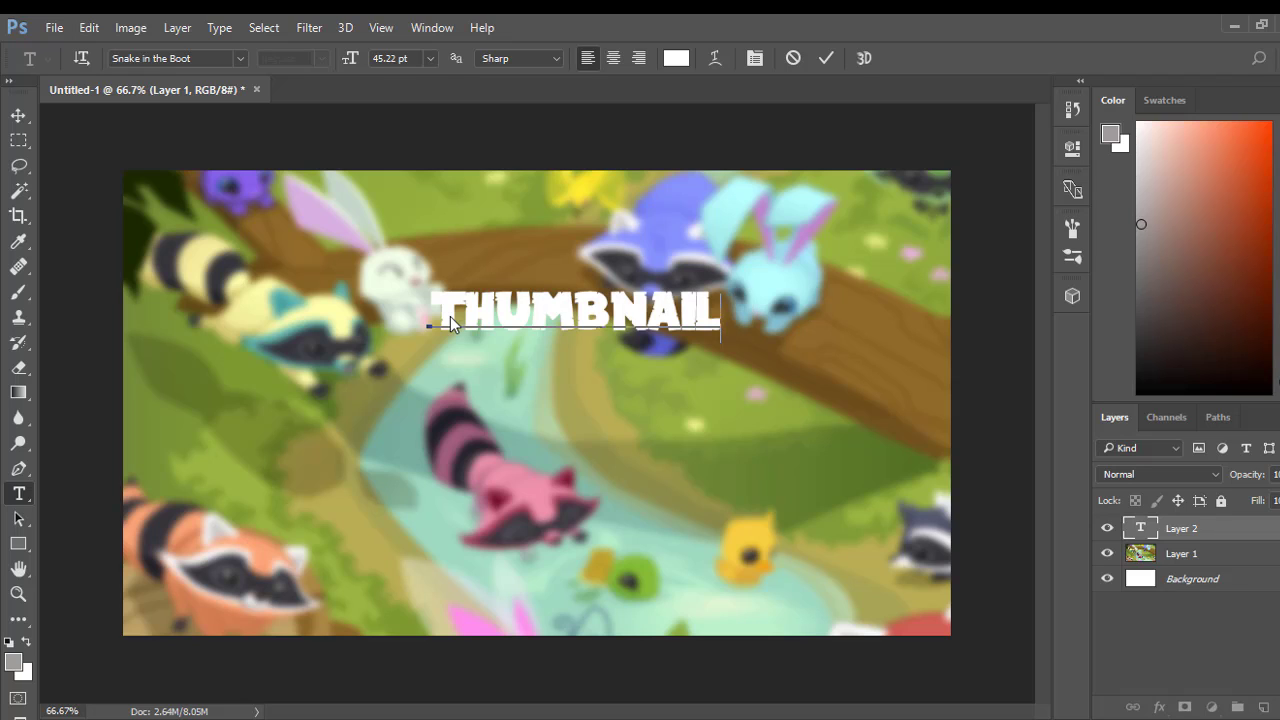
key("ctrl+Return")
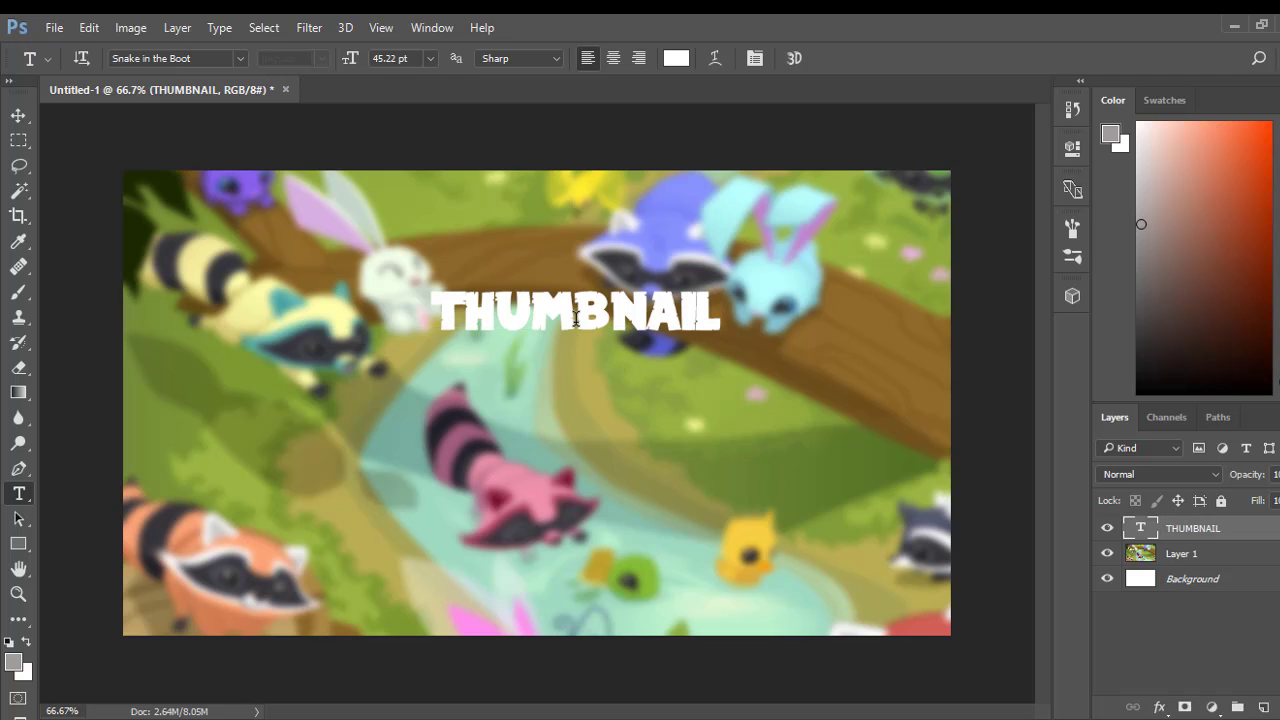
left_click(676, 58)
left_click(745, 439)
- Recolour the title soft lavender purple (8a81e4) and drag it up and to the left
key("ctrl+z")
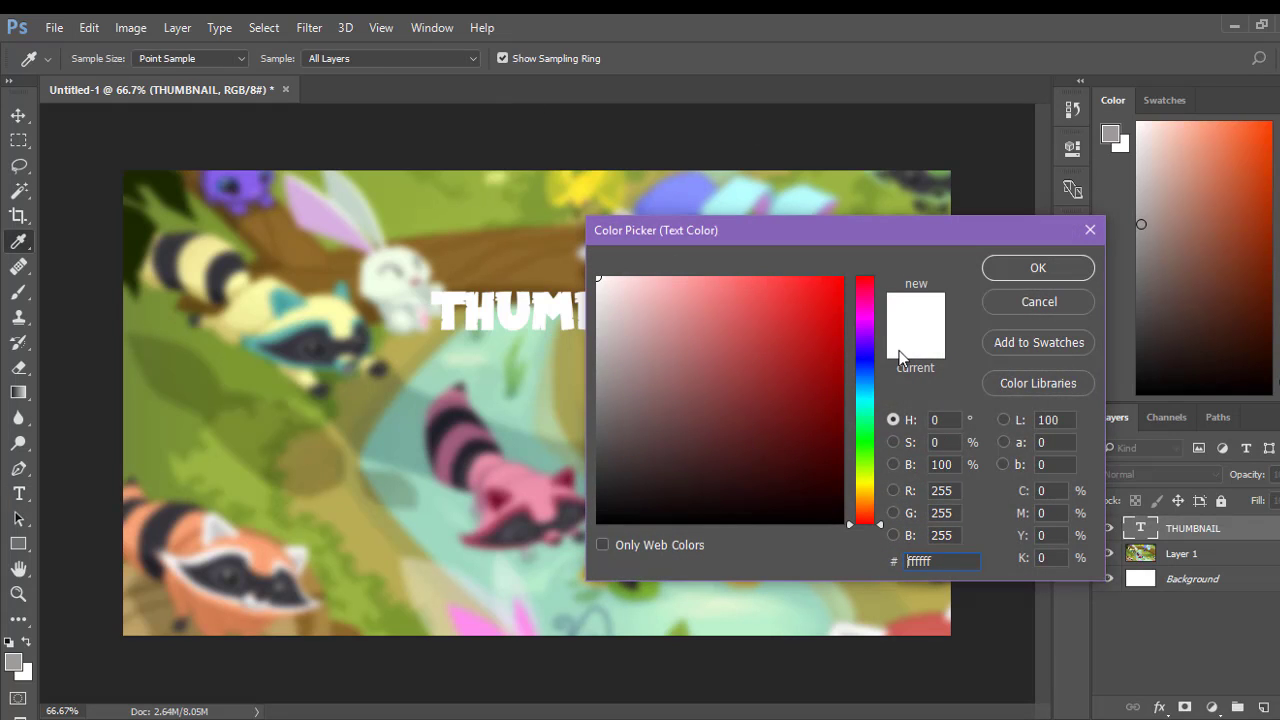
left_click_drag(631, 480, 632, 232)
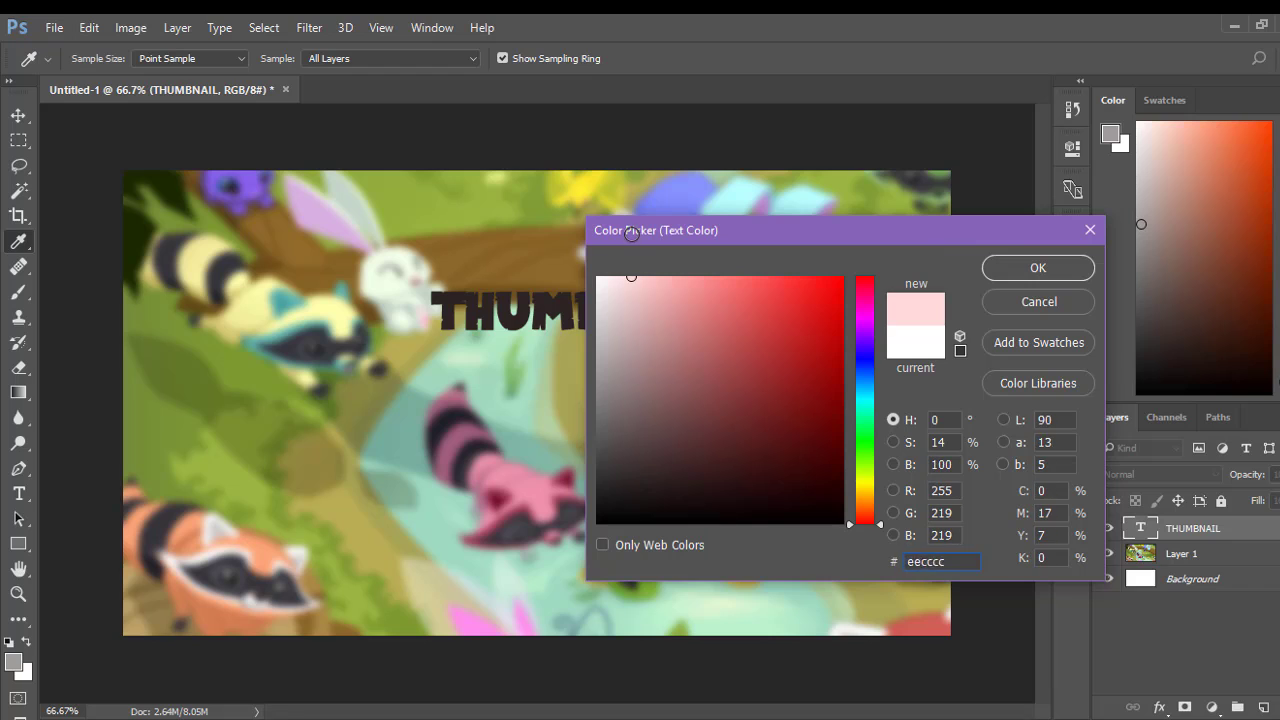
left_click(866, 356)
left_click_drag(657, 323, 972, 311)
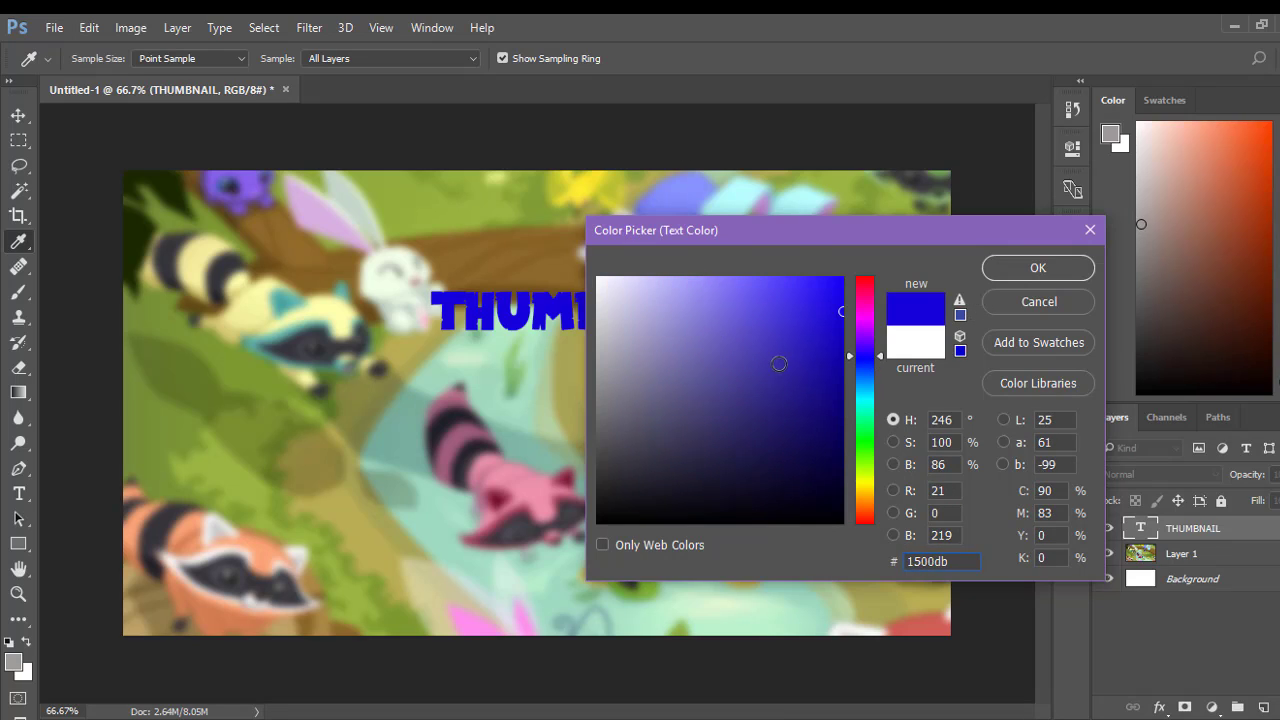
mouse_move(734, 365)
left_mouse_down()
mouse_move(668, 345)
mouse_move(705, 302)
left_mouse_up()
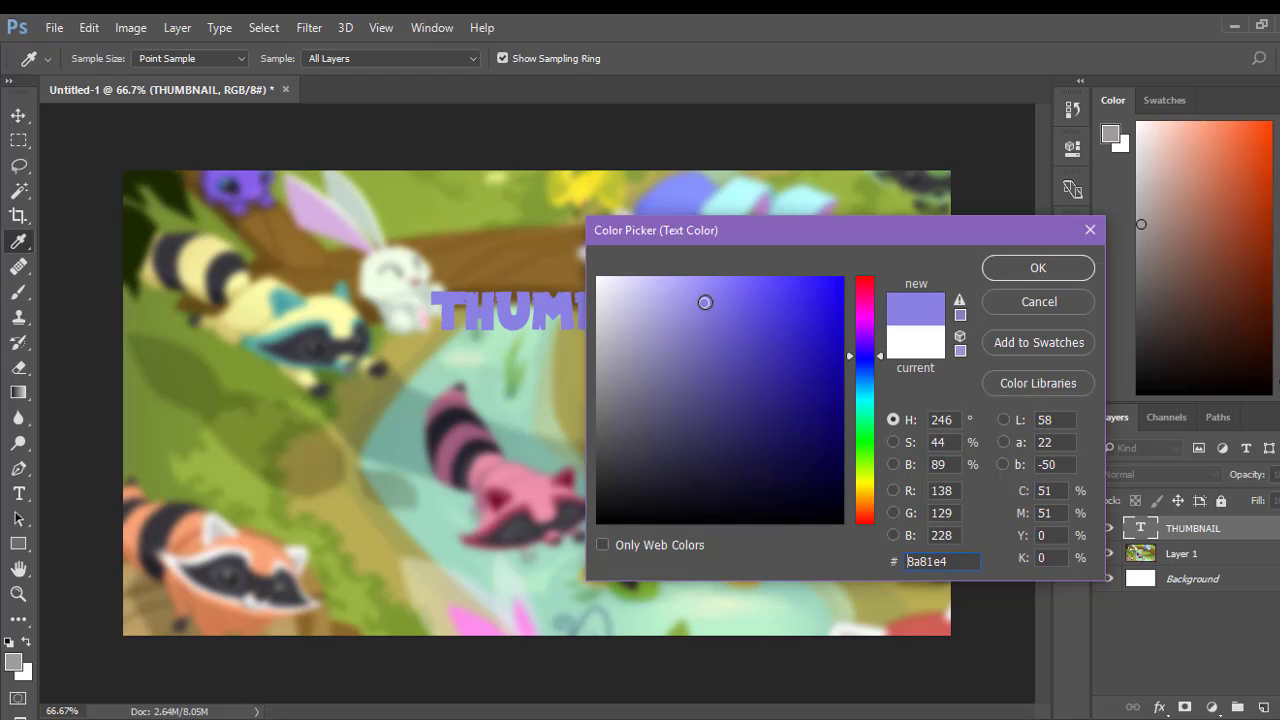
key("Return")
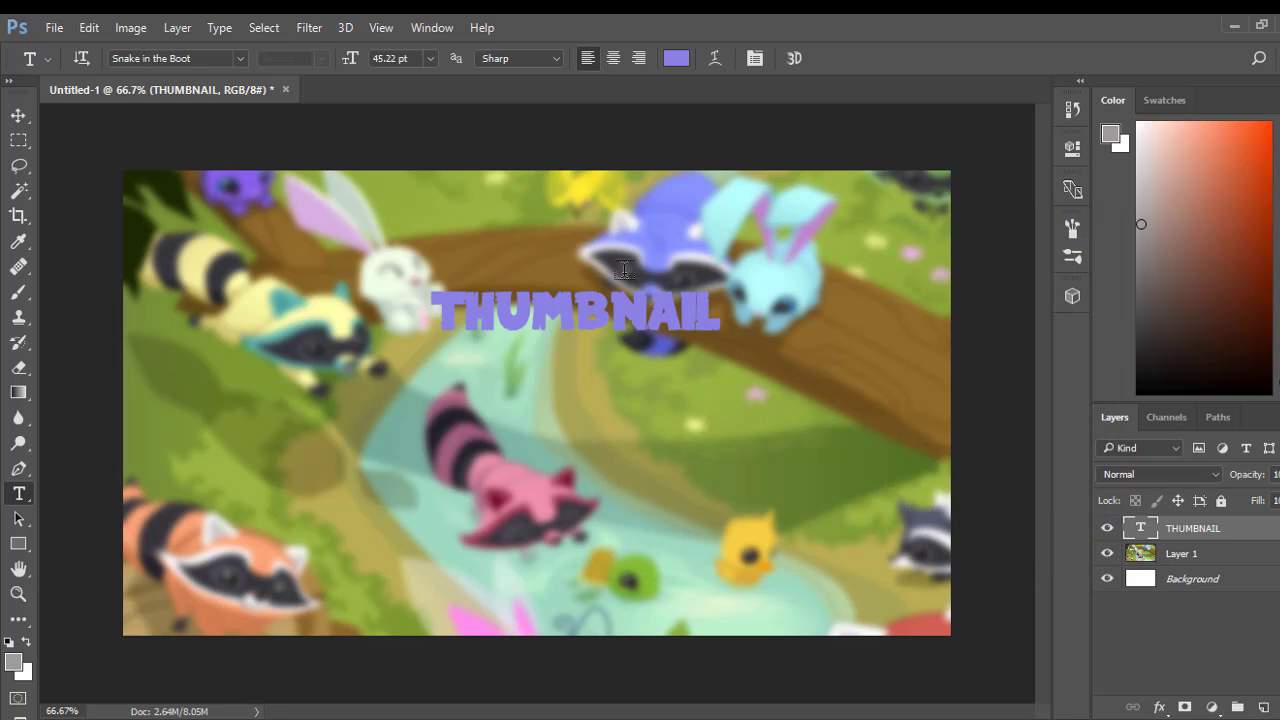
left_click(18, 115)
left_click_drag(486, 312, 287, 298)
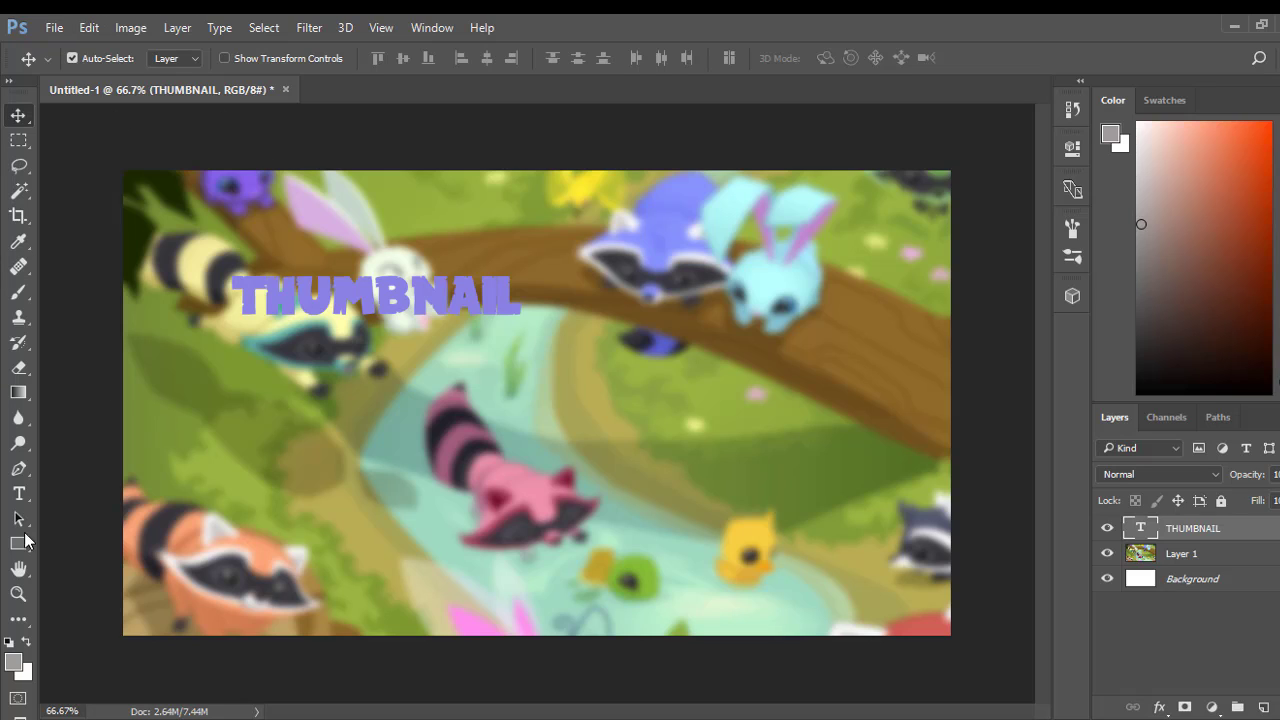
- Enlarge the title's font size, then try a Free Transform resize and tilt that gets cancelled
left_click(19, 493)
left_click(385, 58)
key("Return")
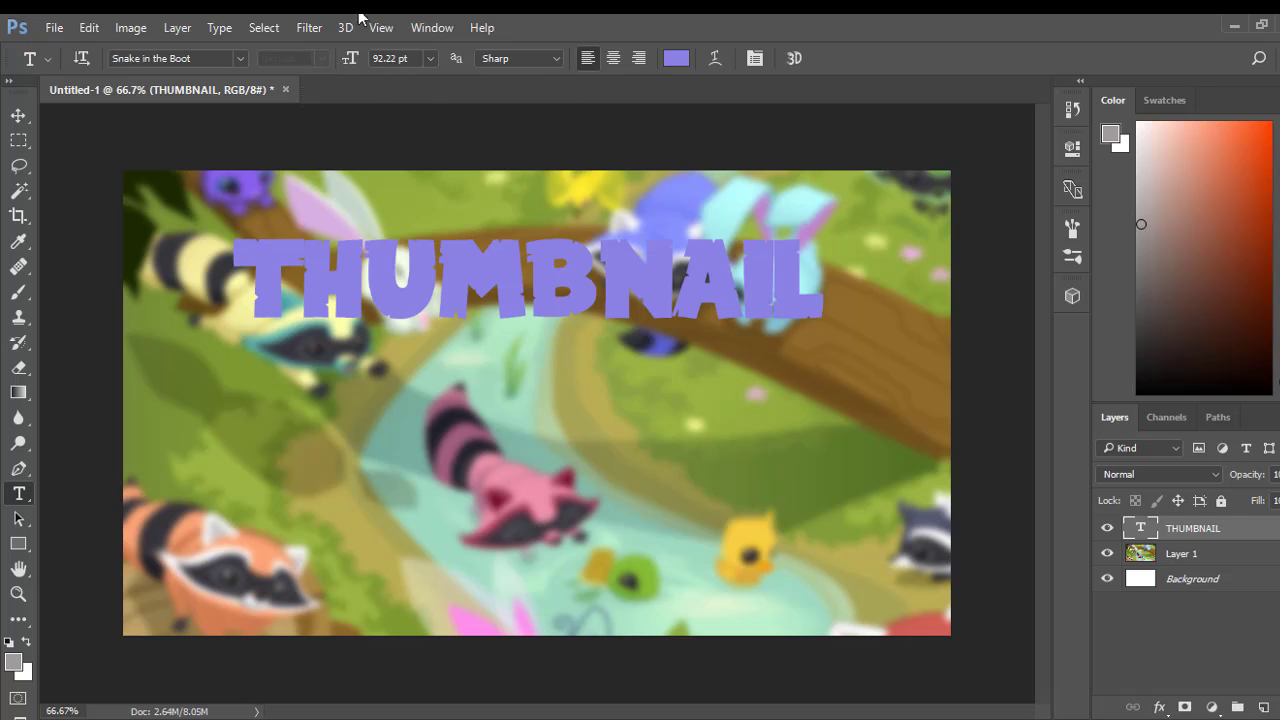
left_click(89, 27)
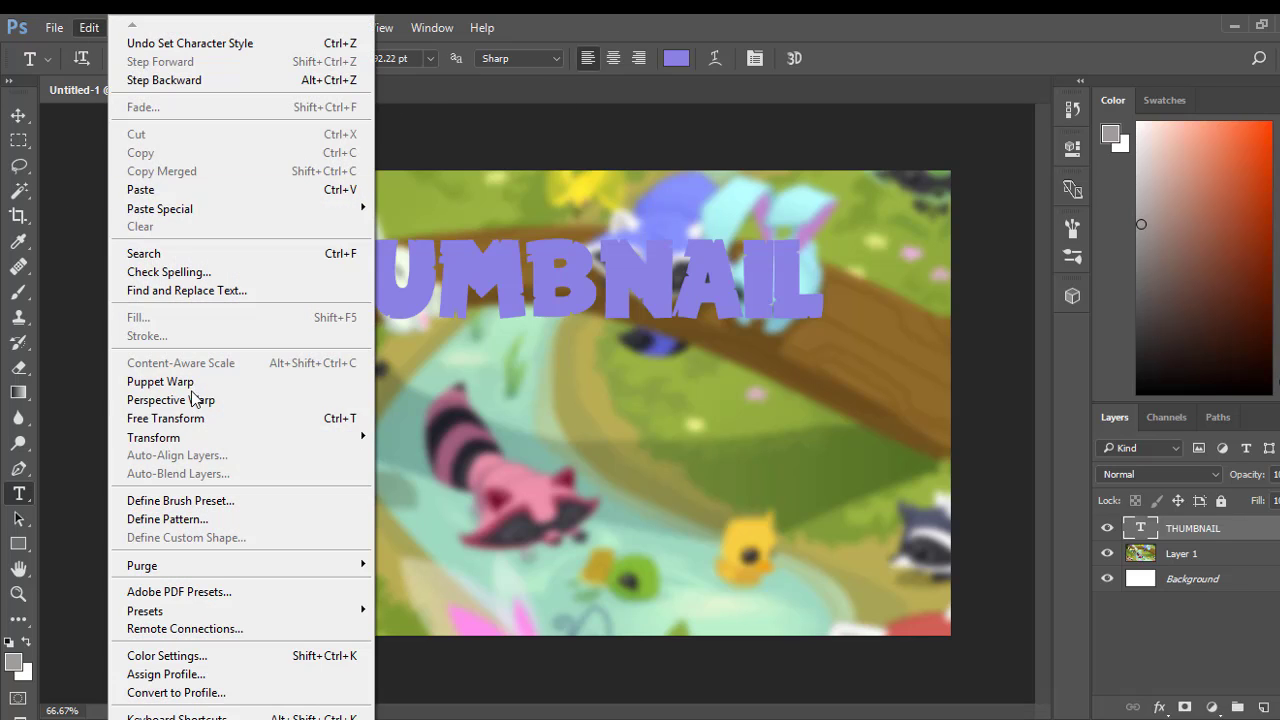
left_click(182, 420)
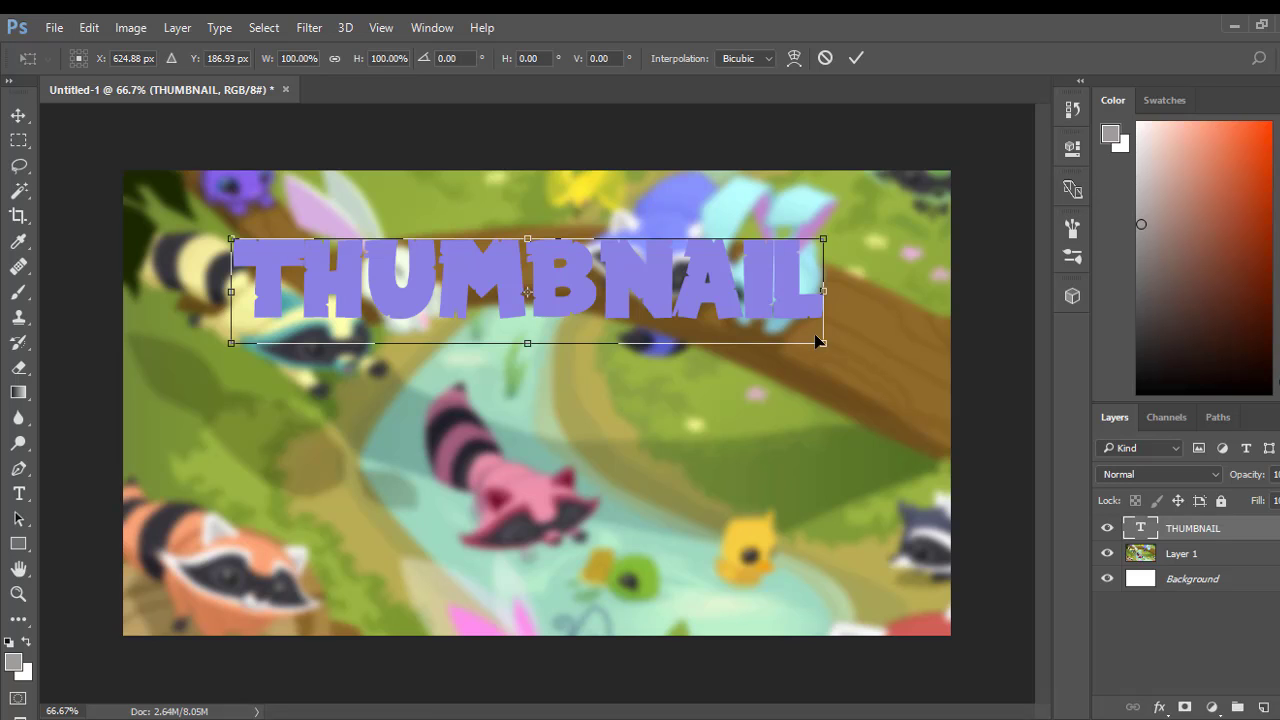
left_click_drag(823, 344, 615, 271)
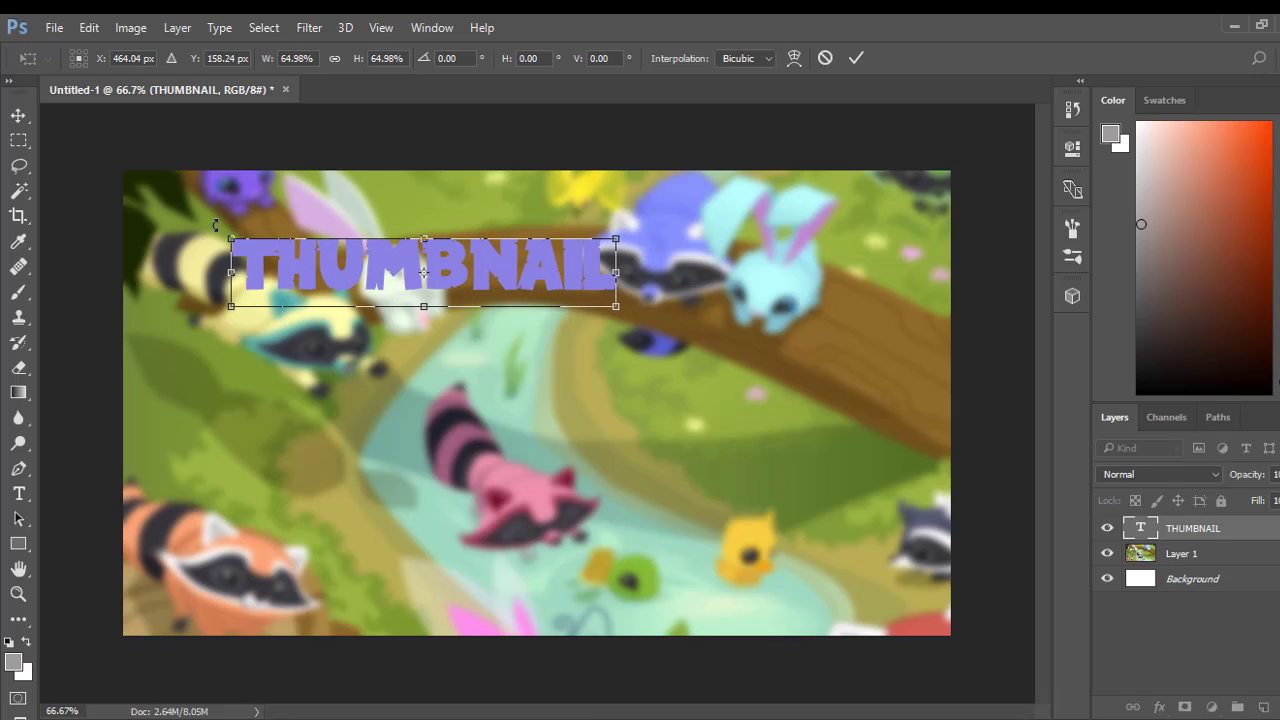
left_click_drag(214, 216, 206, 236)
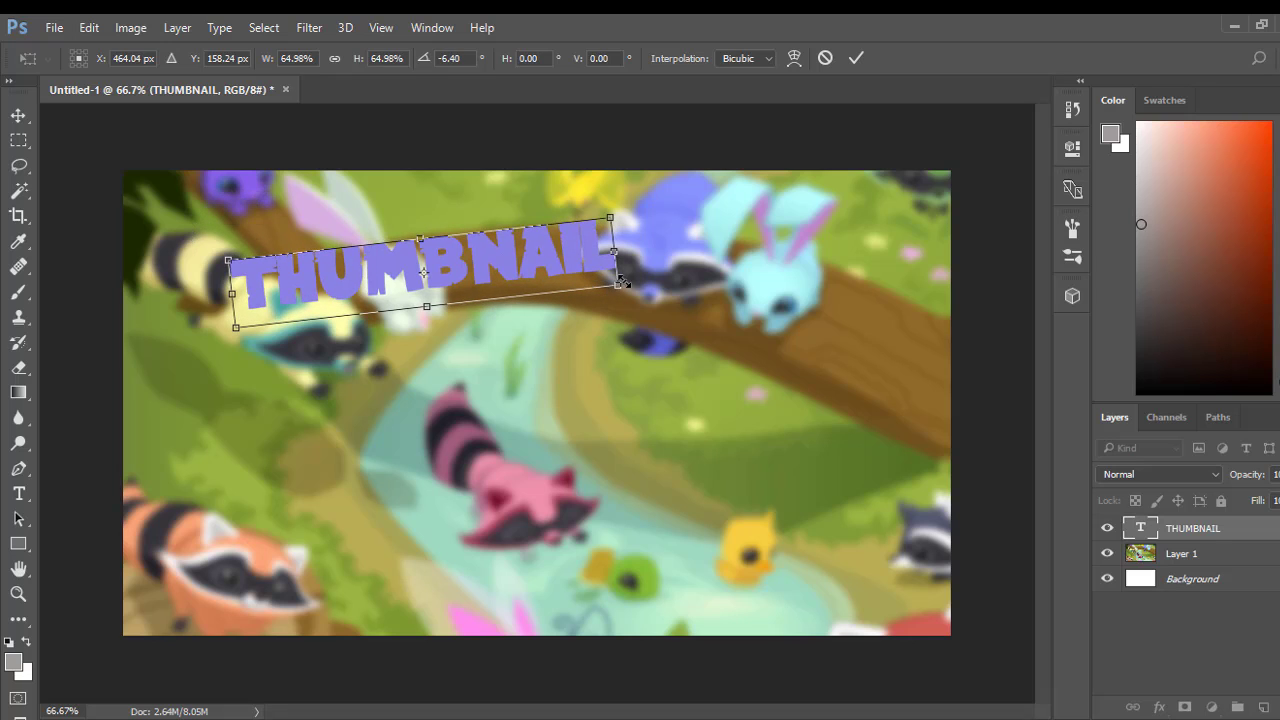
left_click_drag(615, 283, 708, 352)
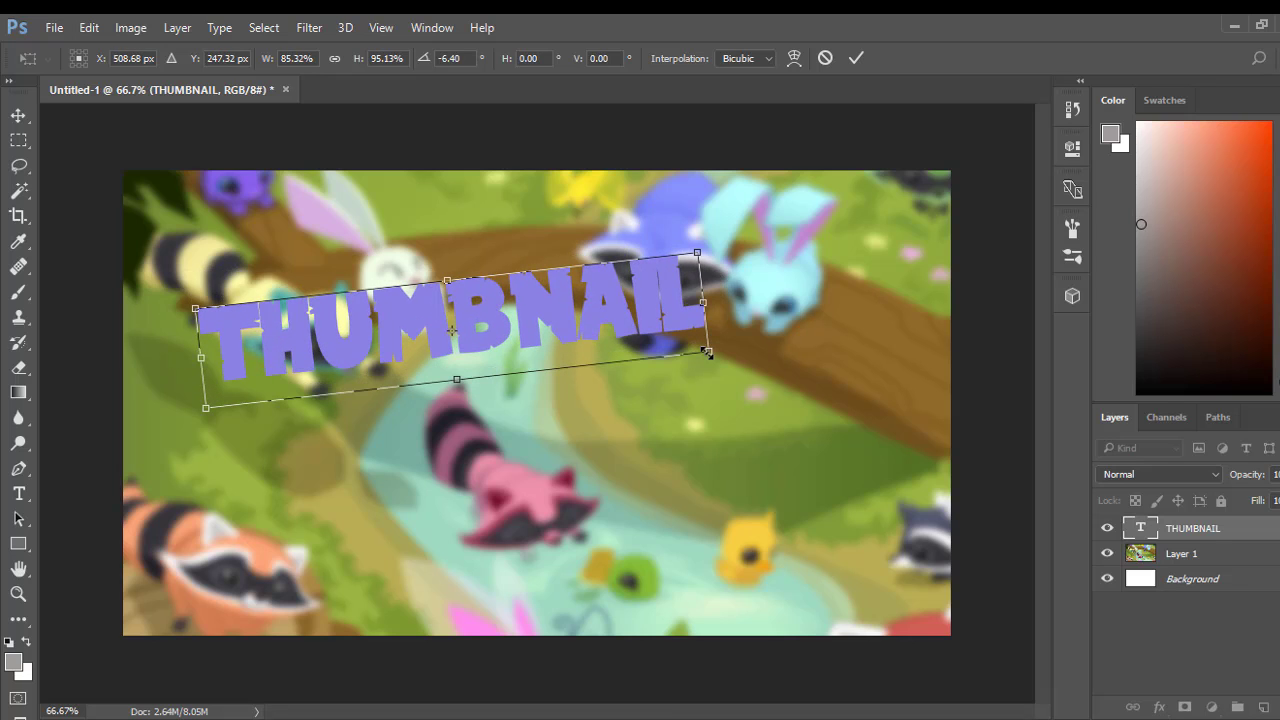
left_click(825, 57)
- Tilt the title about 5° upward, enlarge it slightly and snap it to the left edge
left_click(89, 27)
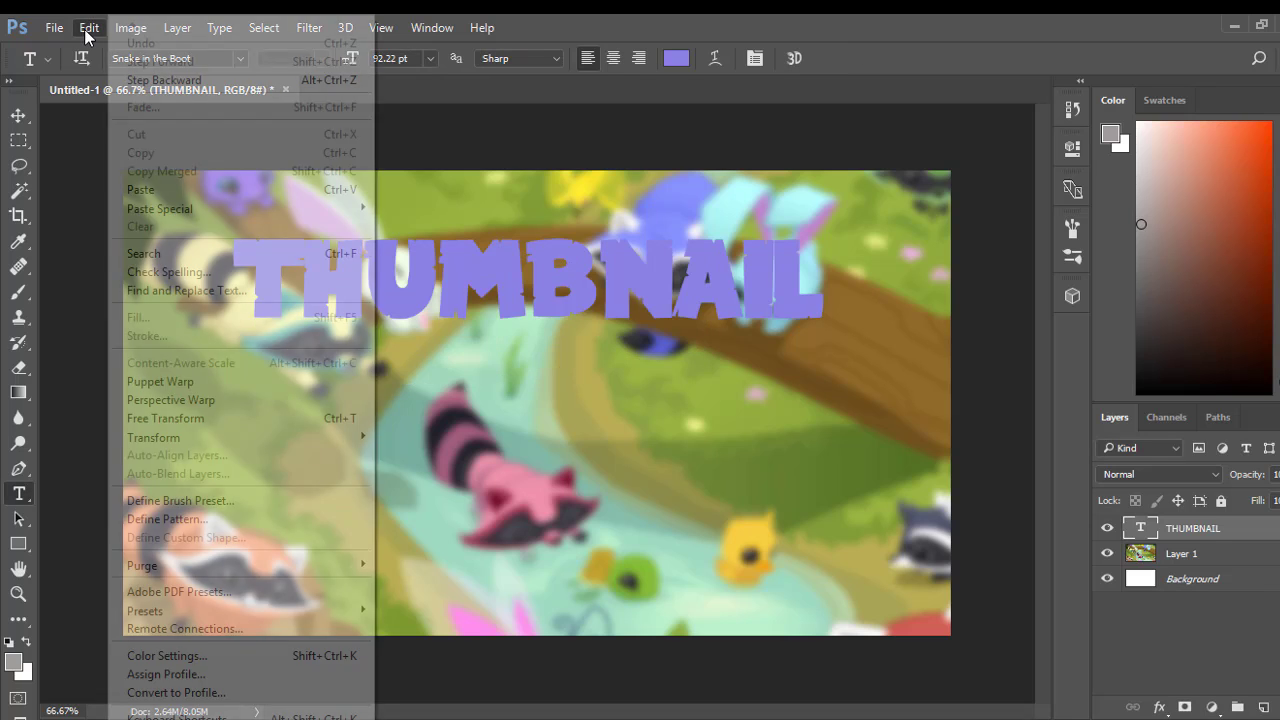
left_click(174, 420)
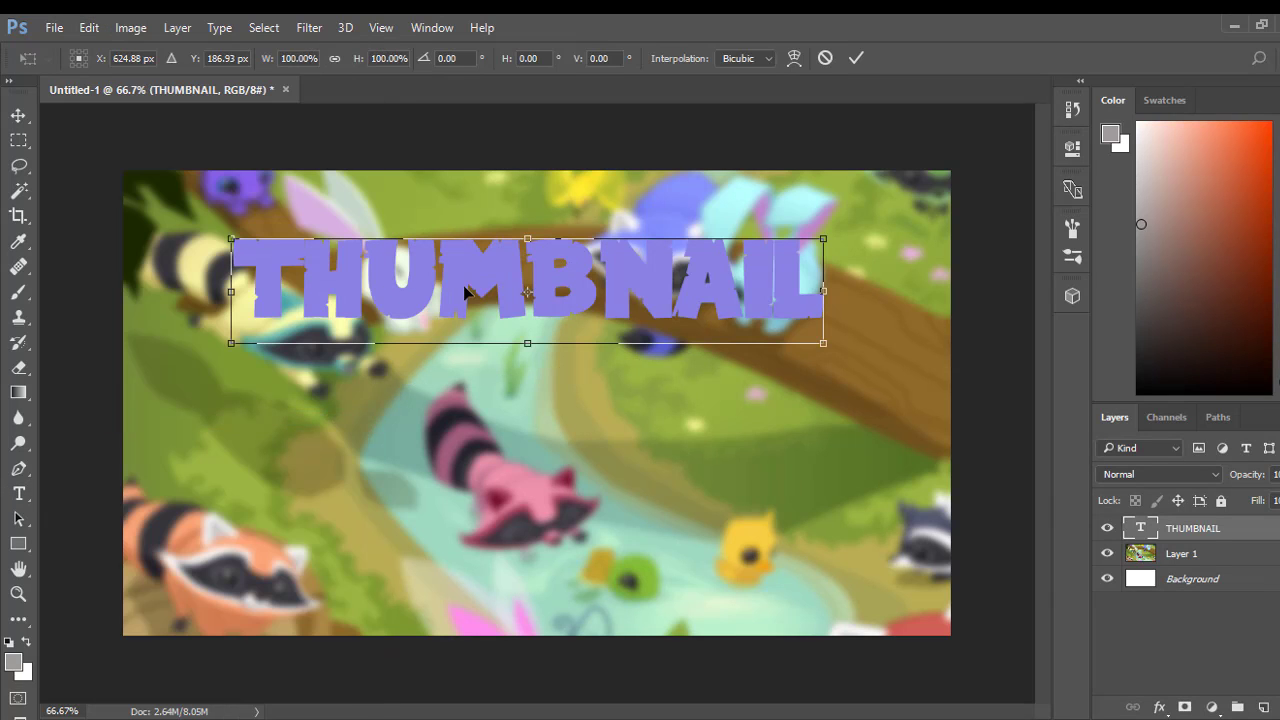
mouse_move(213, 216)
left_mouse_down()
mouse_move(180, 246)
mouse_move(203, 214)
left_mouse_up()
left_click_drag(567, 306, 500, 307)
left_click_drag(756, 341, 787, 341)
left_click_drag(676, 296, 679, 303)
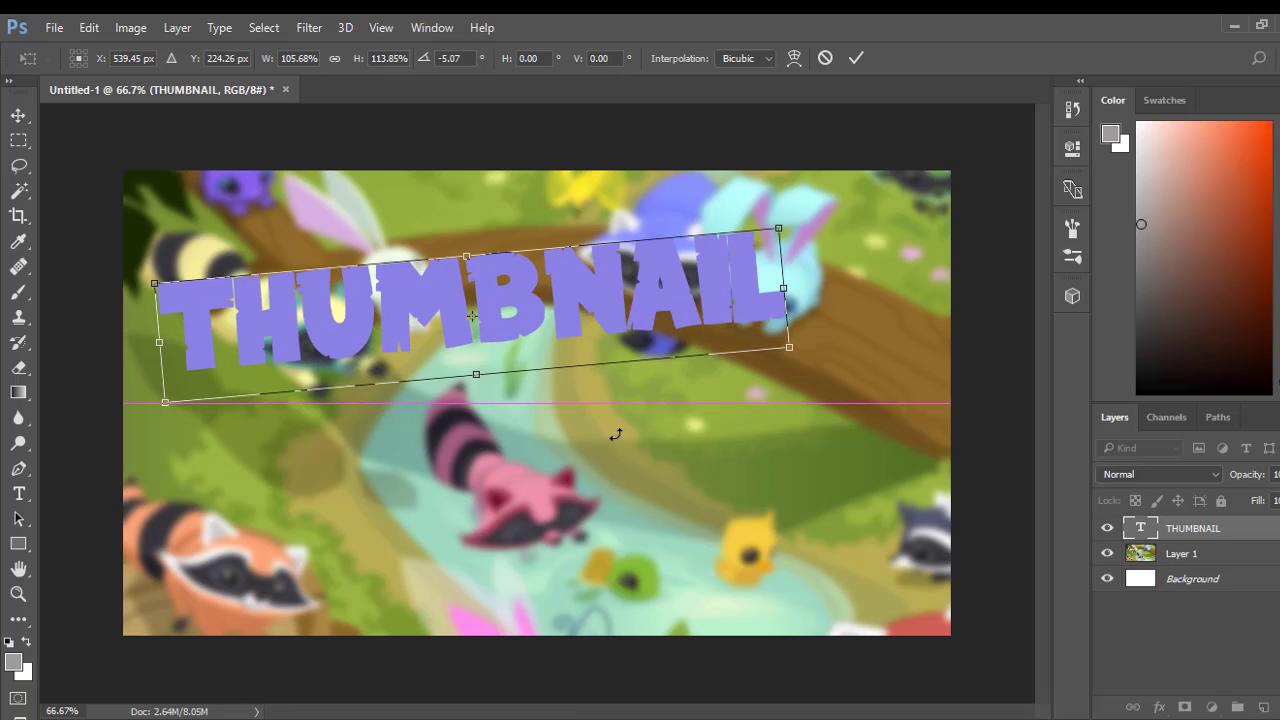
left_click(856, 58)
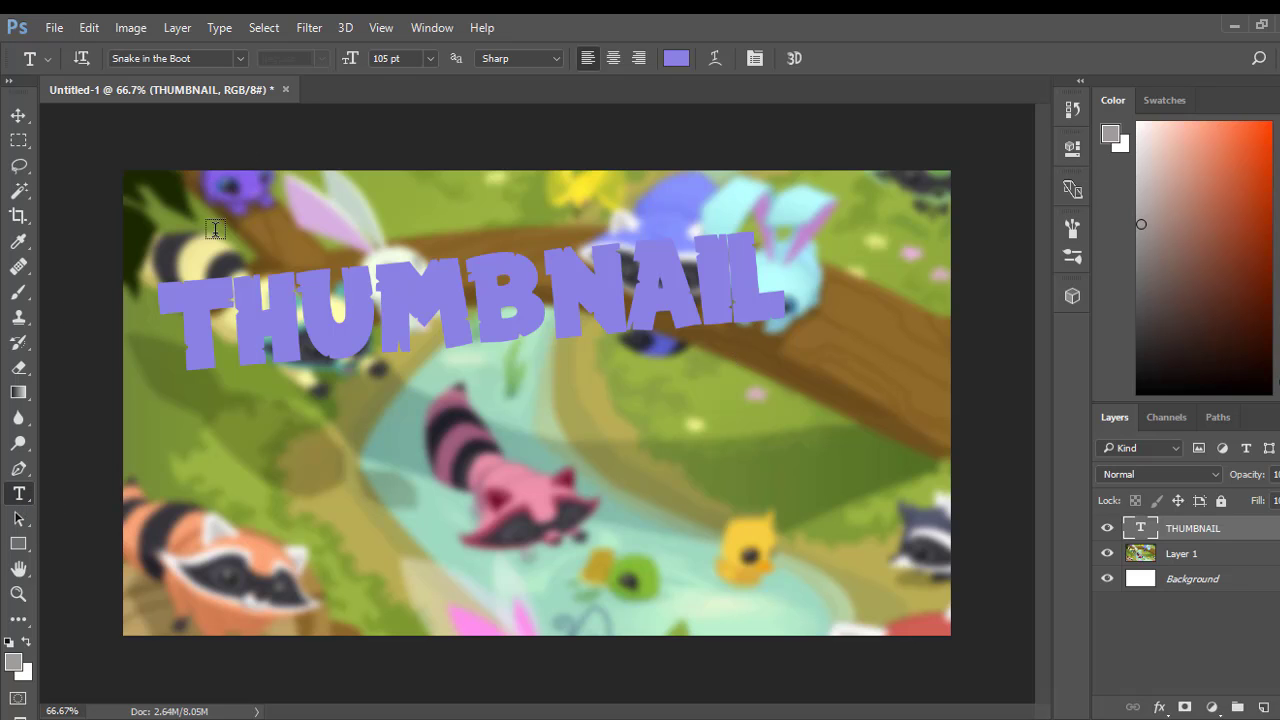
- Try white (ffffff) on the title, then switch to a deeper lavender purple (#7f73d9)
left_click(676, 58)
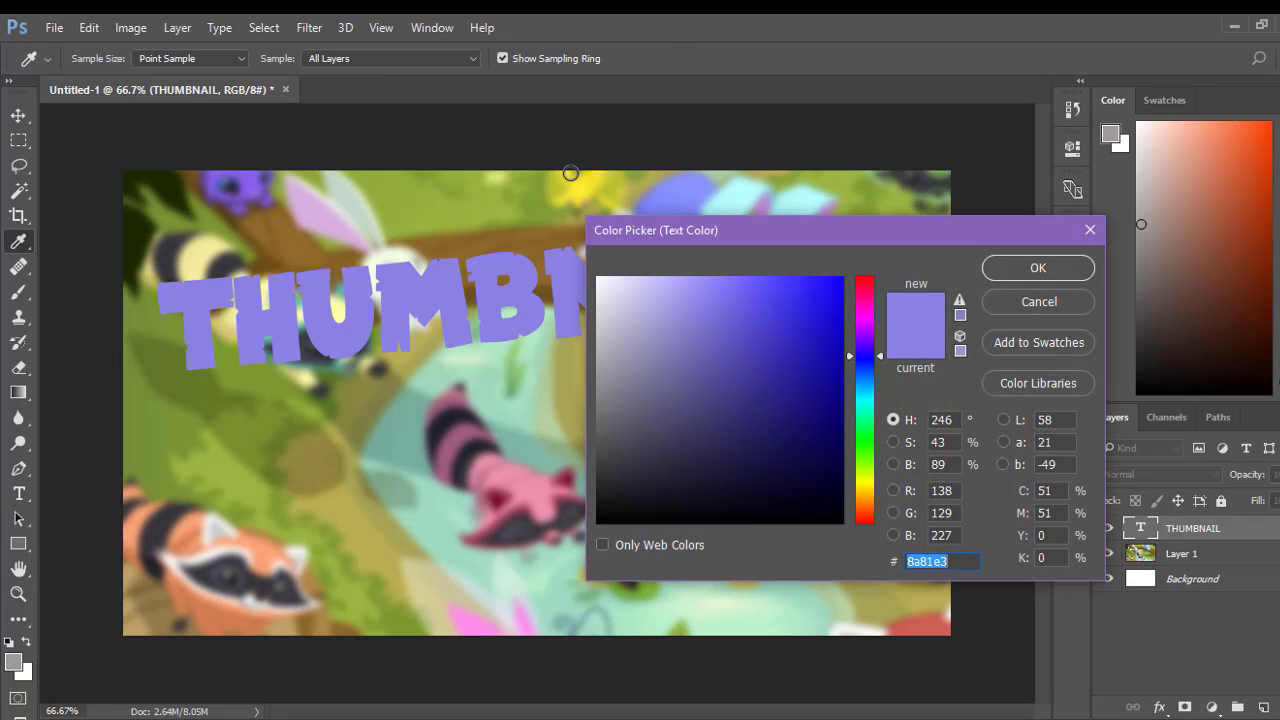
type("ffffff")
left_click(1008, 276)
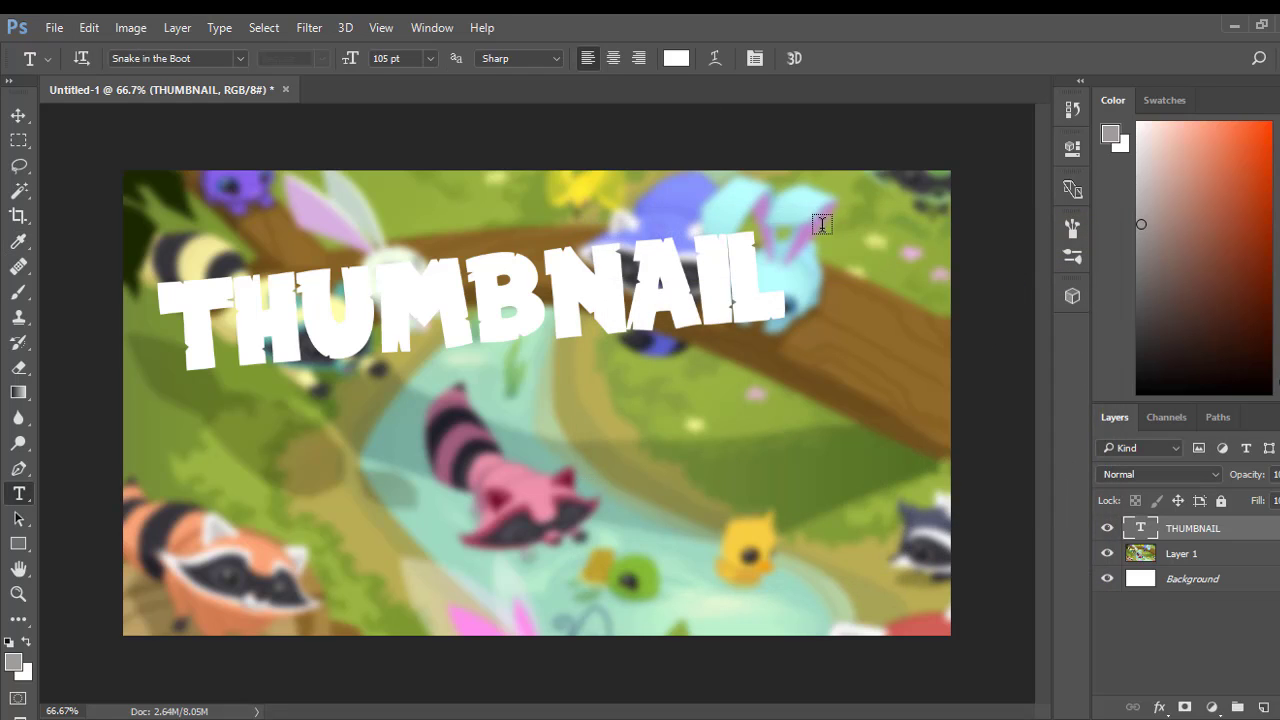
left_click(678, 58)
left_click(864, 356)
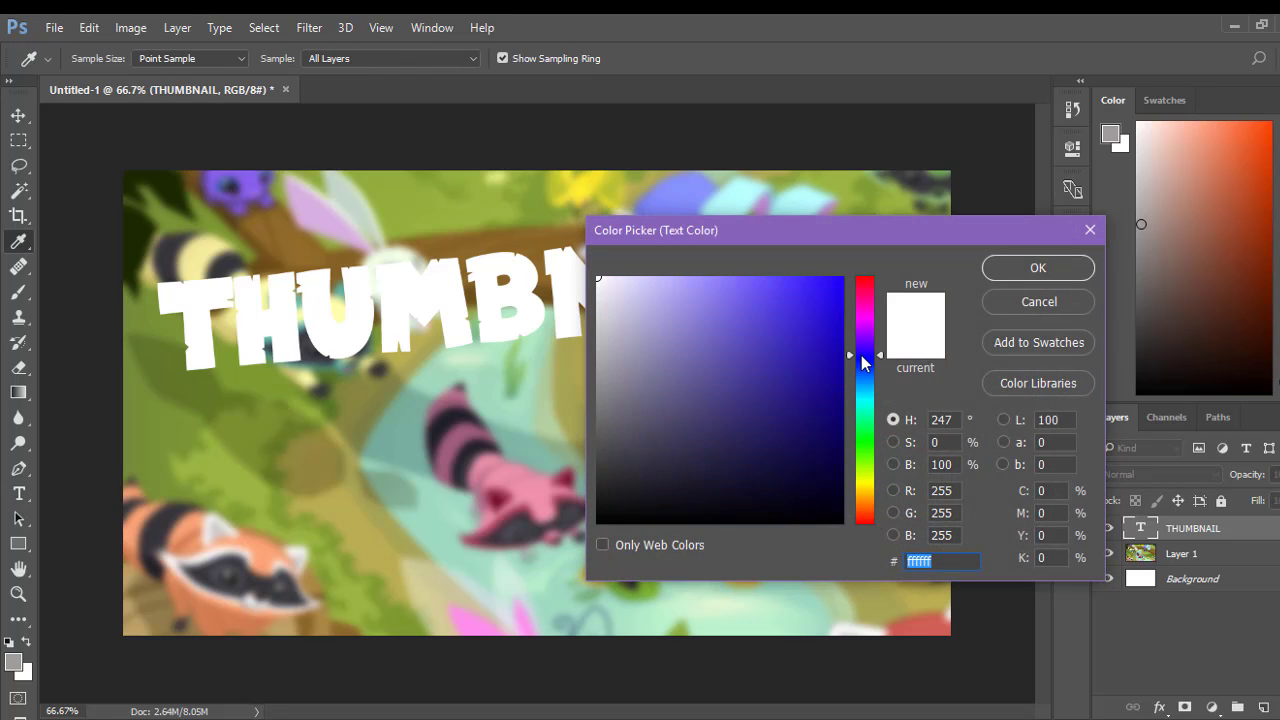
left_click(671, 304)
left_click_drag(694, 301, 713, 314)
left_click(1004, 269)
- Open the Layer Style dialog at Blending Options for the THUMBNAIL layer
right_click(1156, 528)
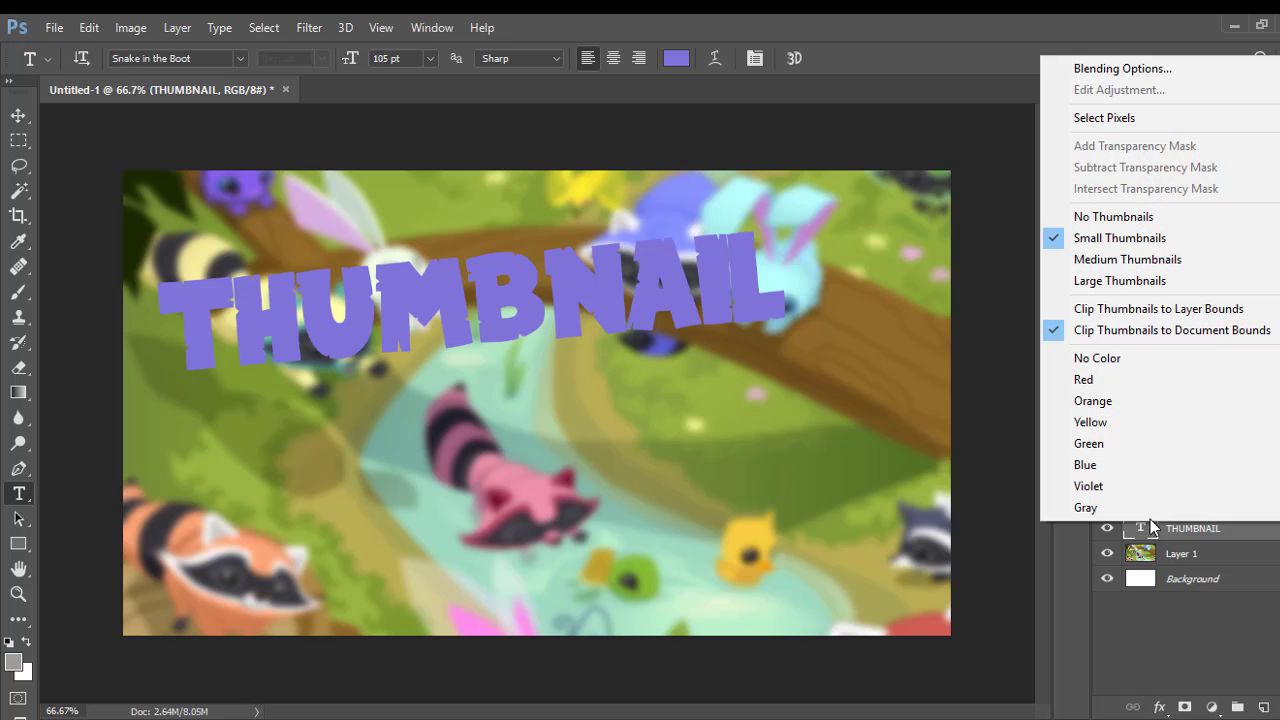
left_click(1111, 71)
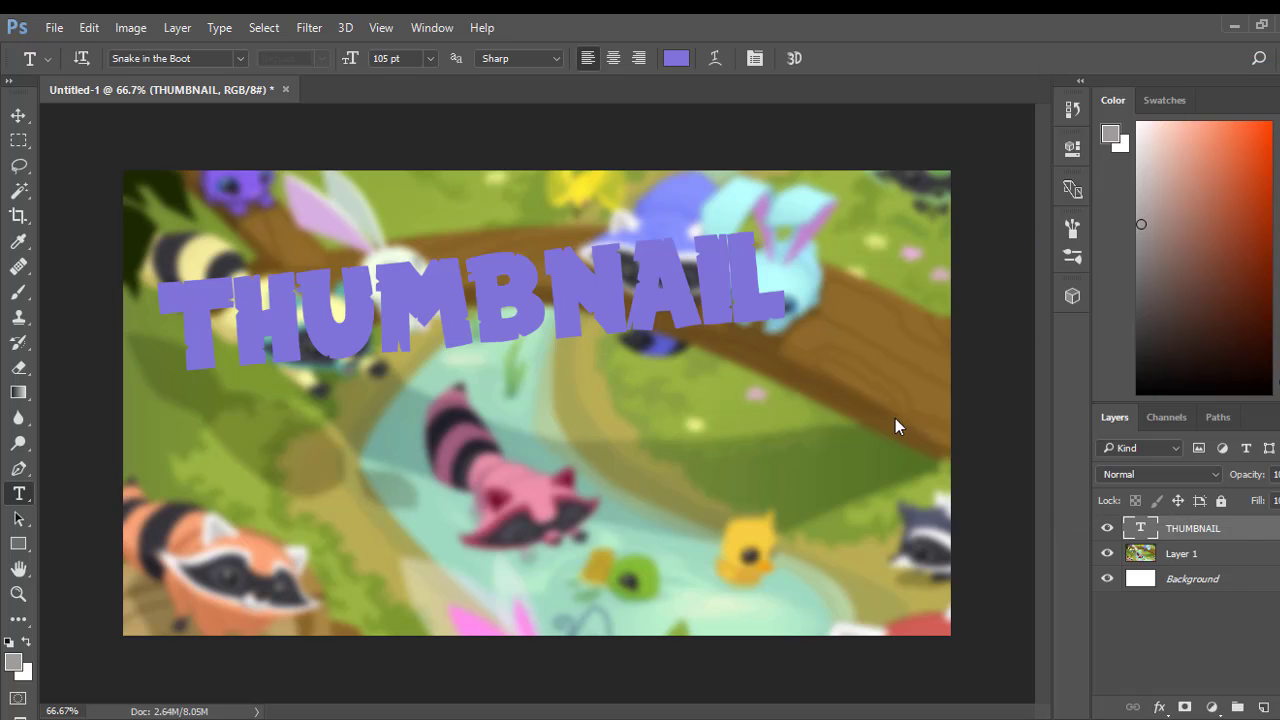
double_click(1225, 528)
- Add a 2 px white (ffffff) Stroke, positioned Inside at 100% opacity, to the THUMBNAIL layer
left_click_drag(841, 200, 970, 126)
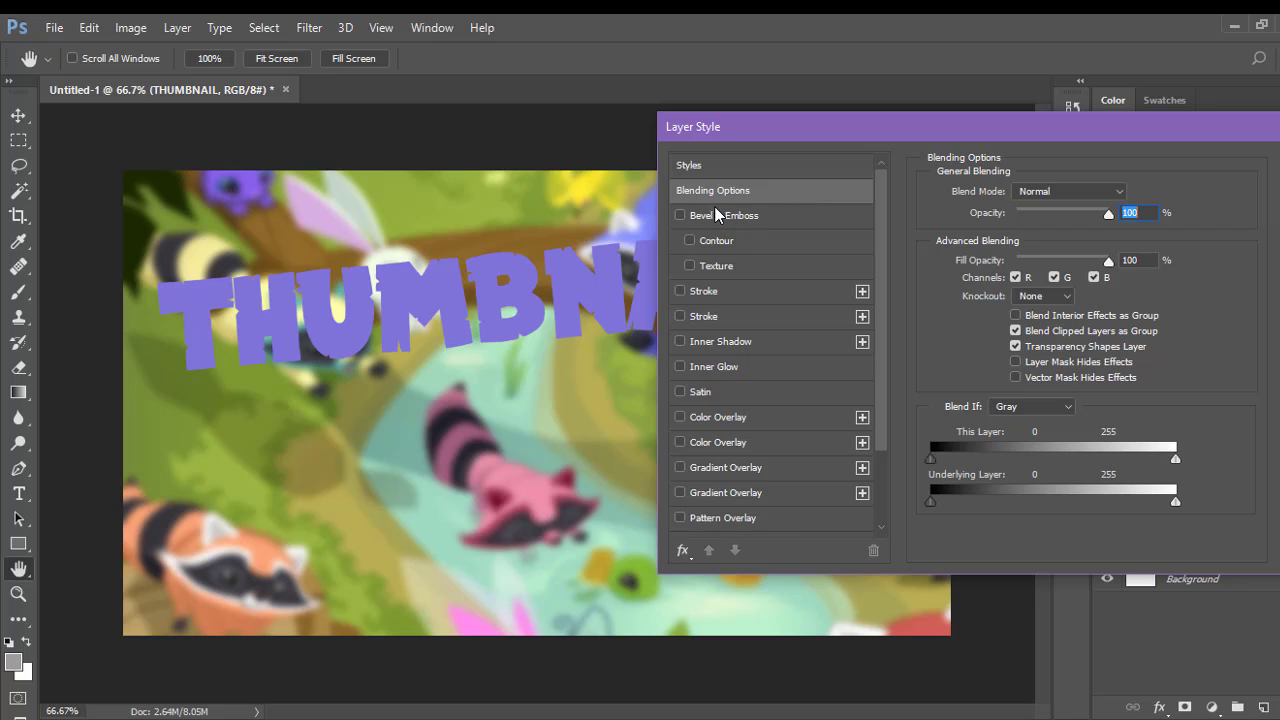
left_click(713, 293)
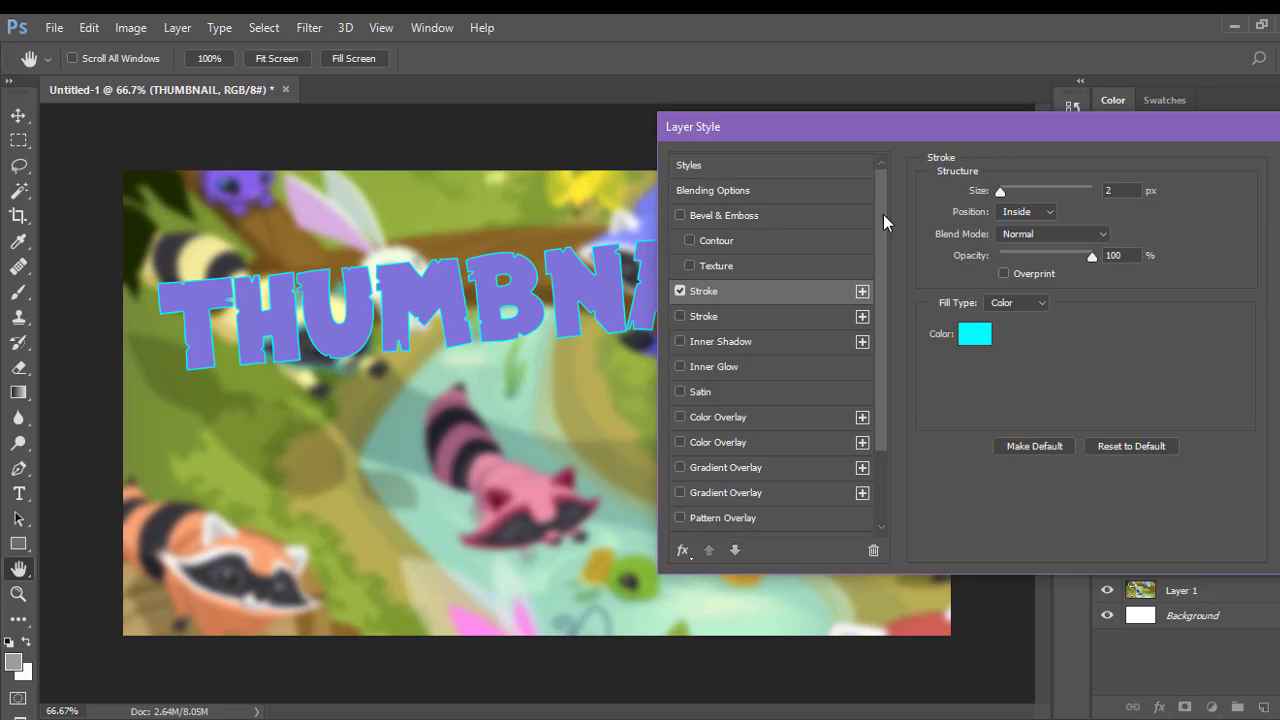
left_click(979, 335)
type("ffffff")
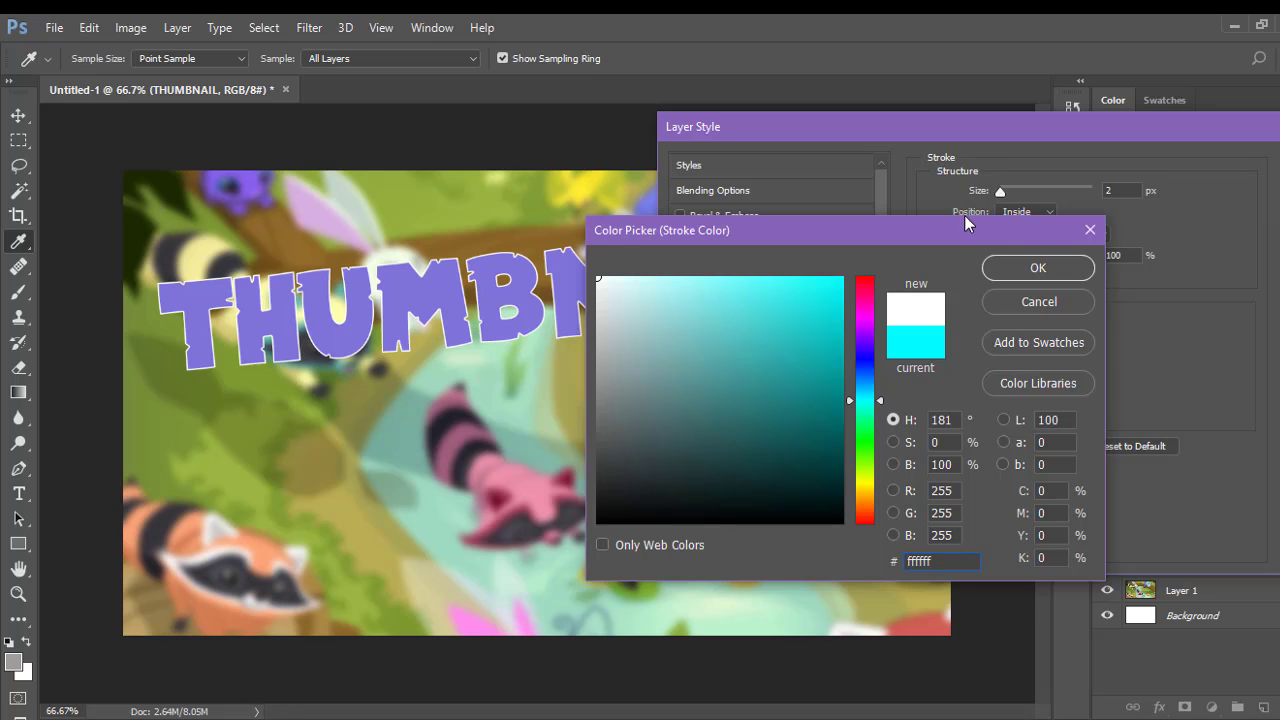
left_click(1040, 270)
left_click_drag(1002, 190, 1002, 191)
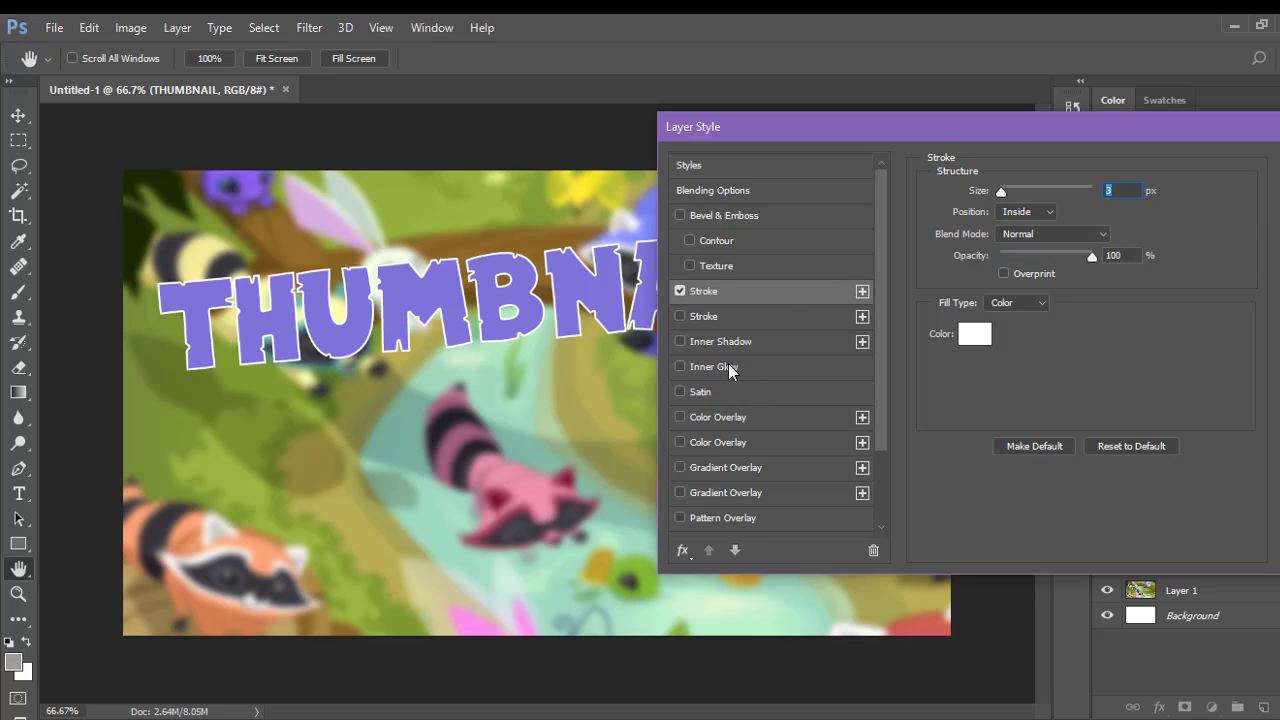
mouse_move(1005, 188)
left_mouse_down()
mouse_move(1182, 184)
mouse_move(999, 190)
mouse_move(1021, 212)
mouse_move(1000, 196)
left_mouse_up()
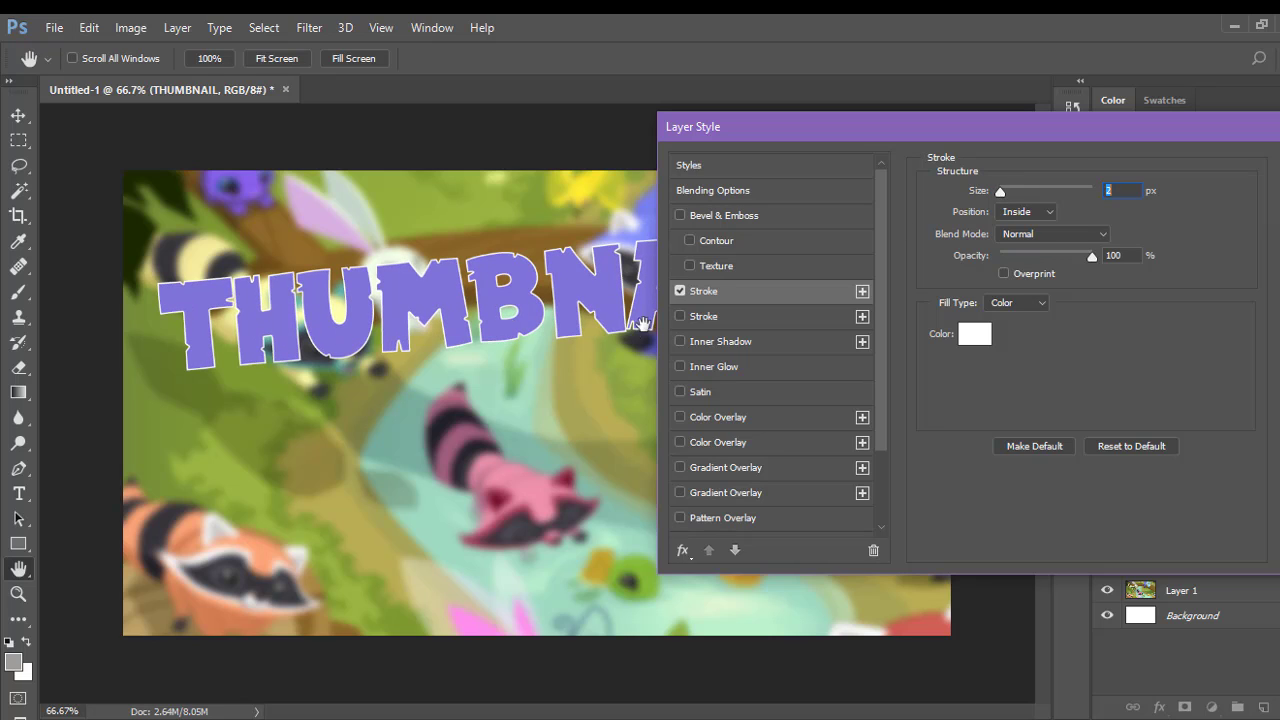